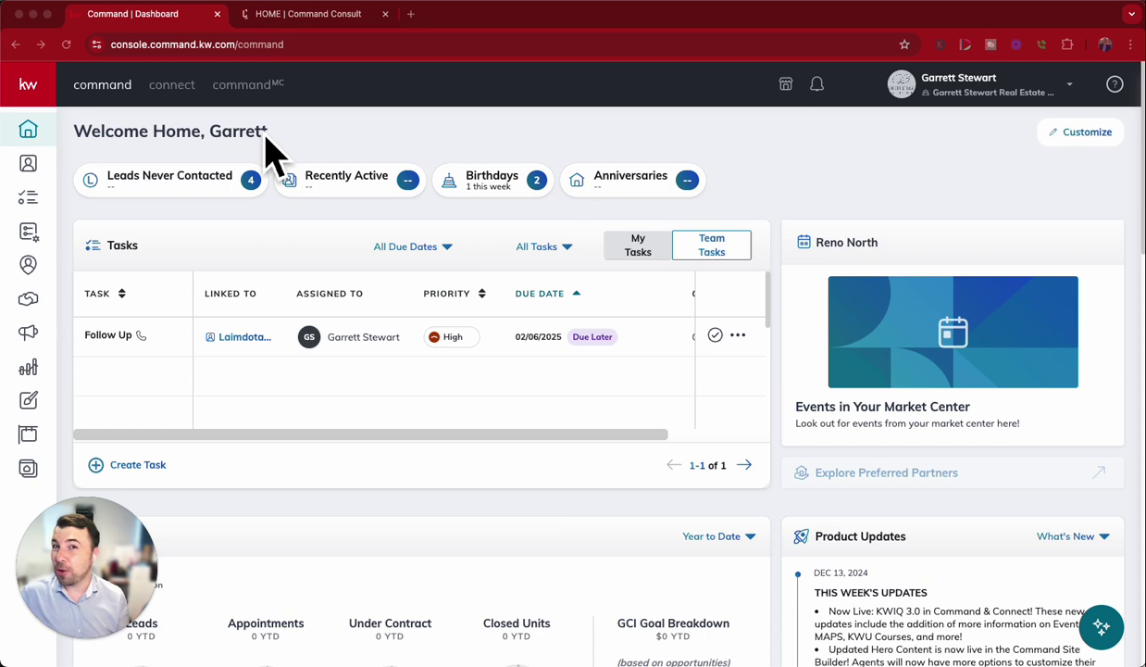
# - On the Command Consult site, open the DTD2 2025 schedule from More > Resources
pyautogui.click(321, 21)
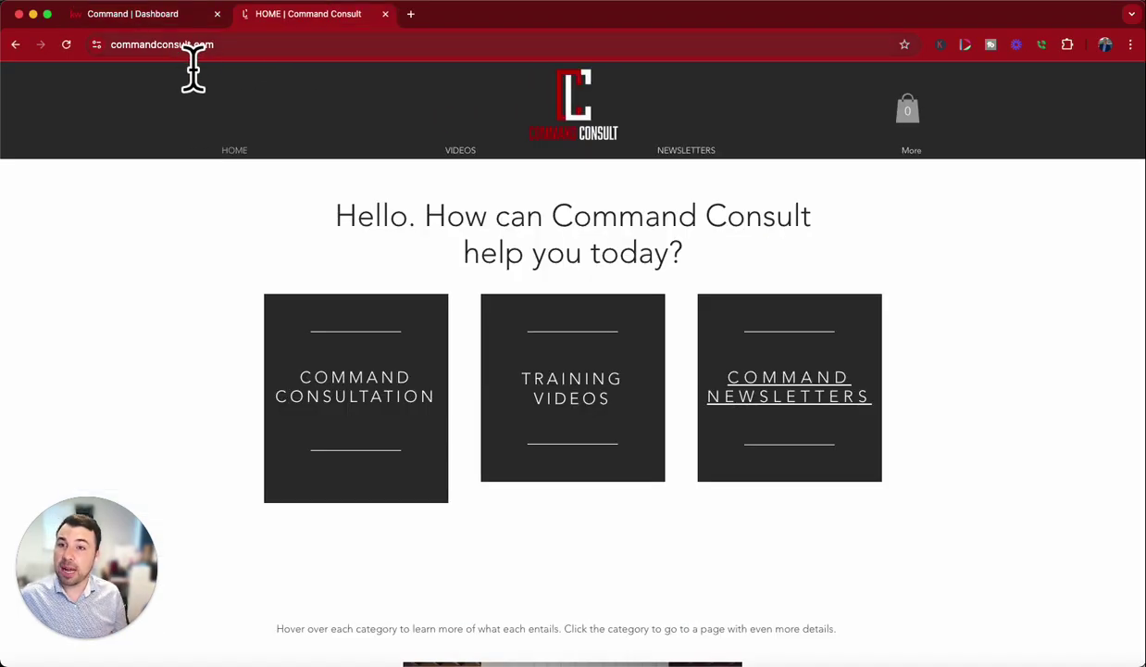
pyautogui.moveTo(917, 154)
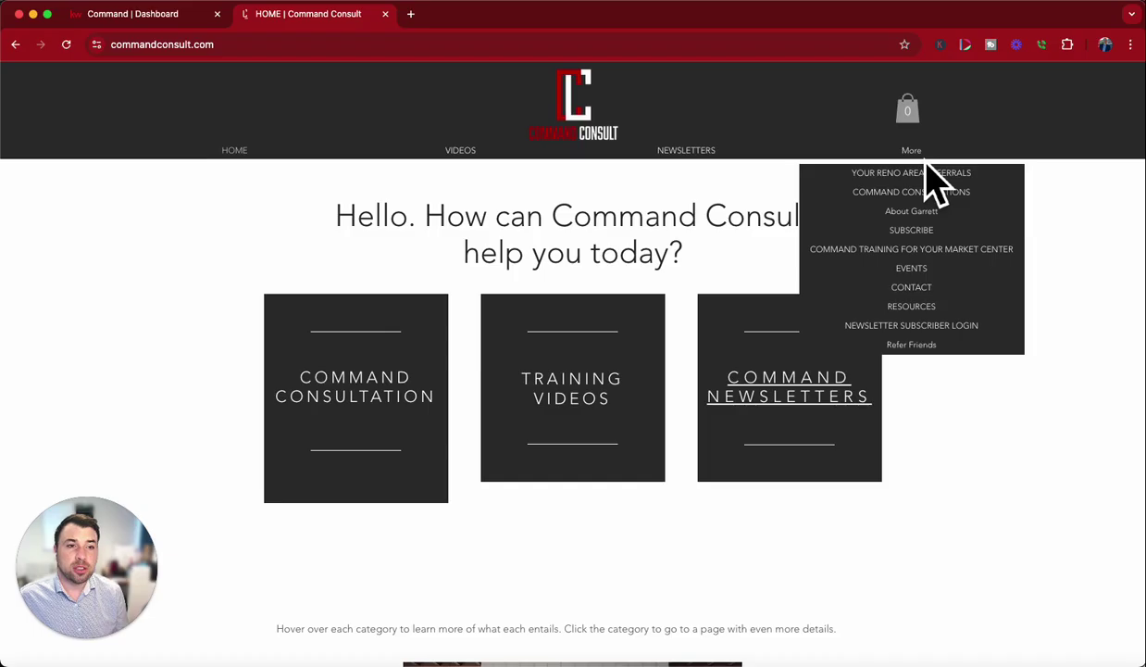
pyautogui.click(963, 324)
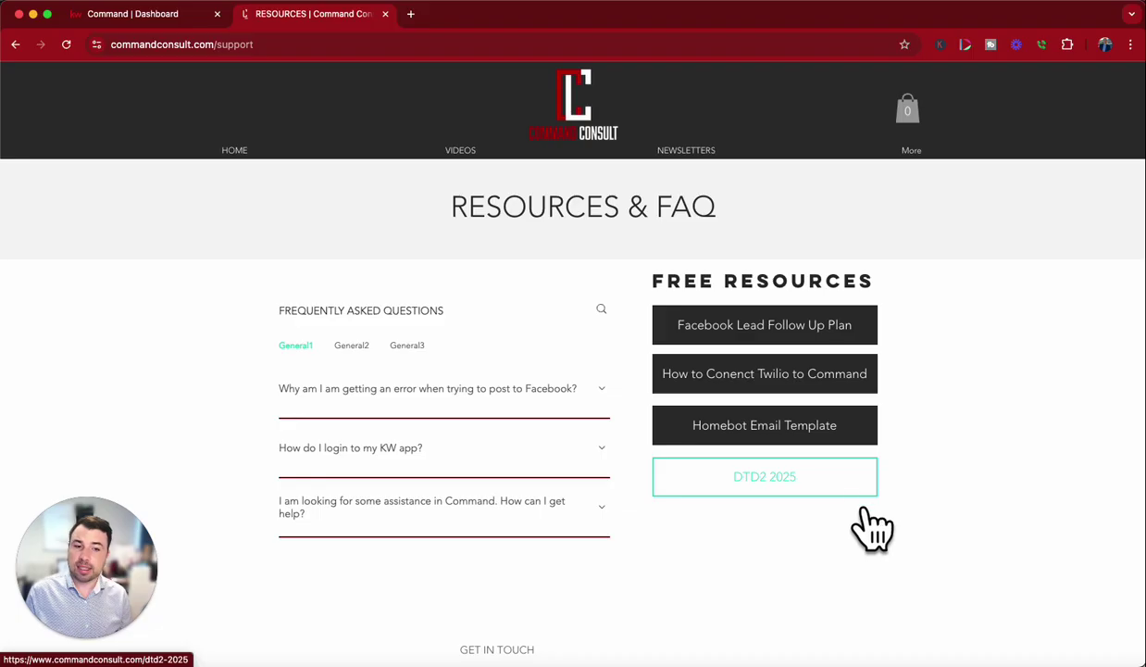
pyautogui.click(827, 495)
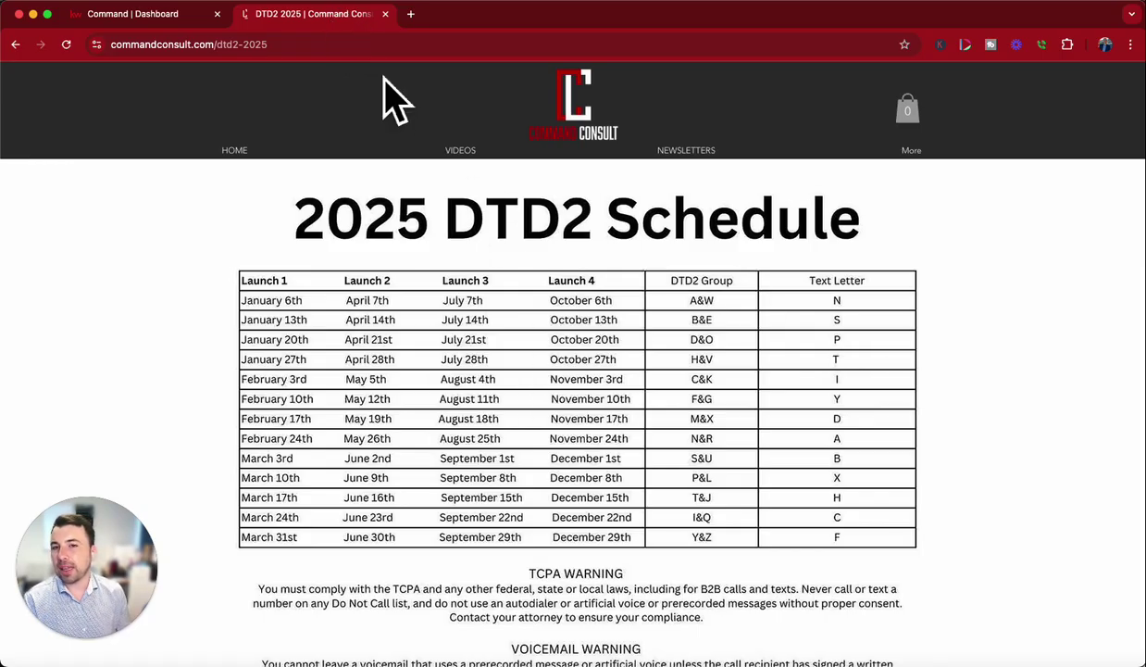
# - Back in KW Command, open Contacts and browse the 23 contacts in the FAKE SmartView
pyautogui.click(174, 22)
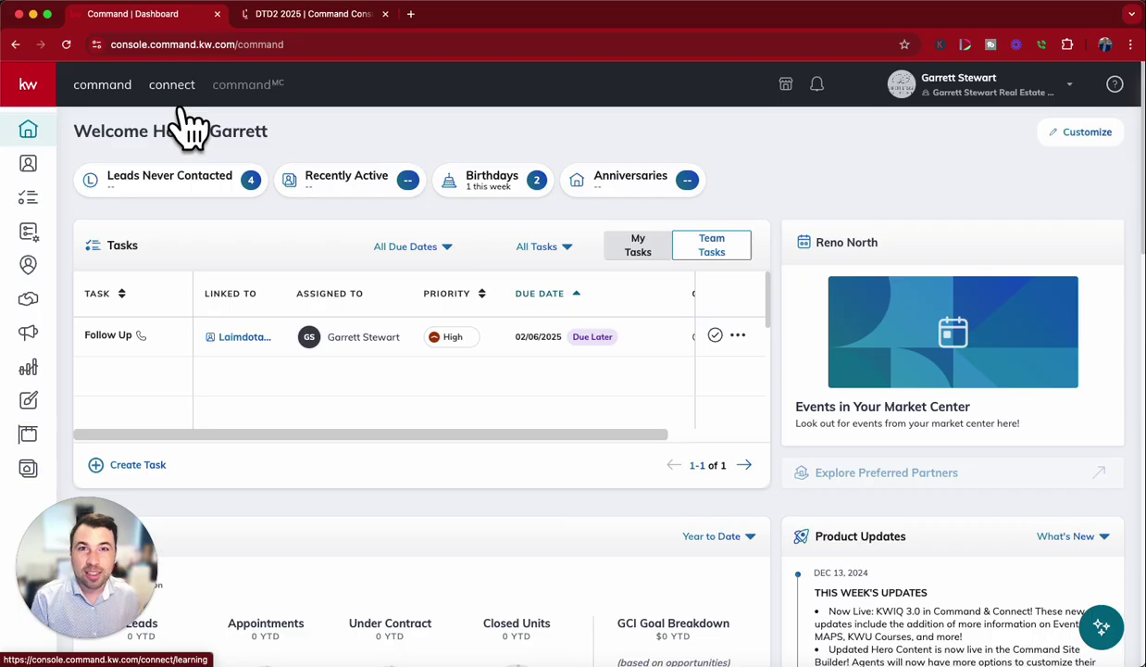
pyautogui.click(59, 184)
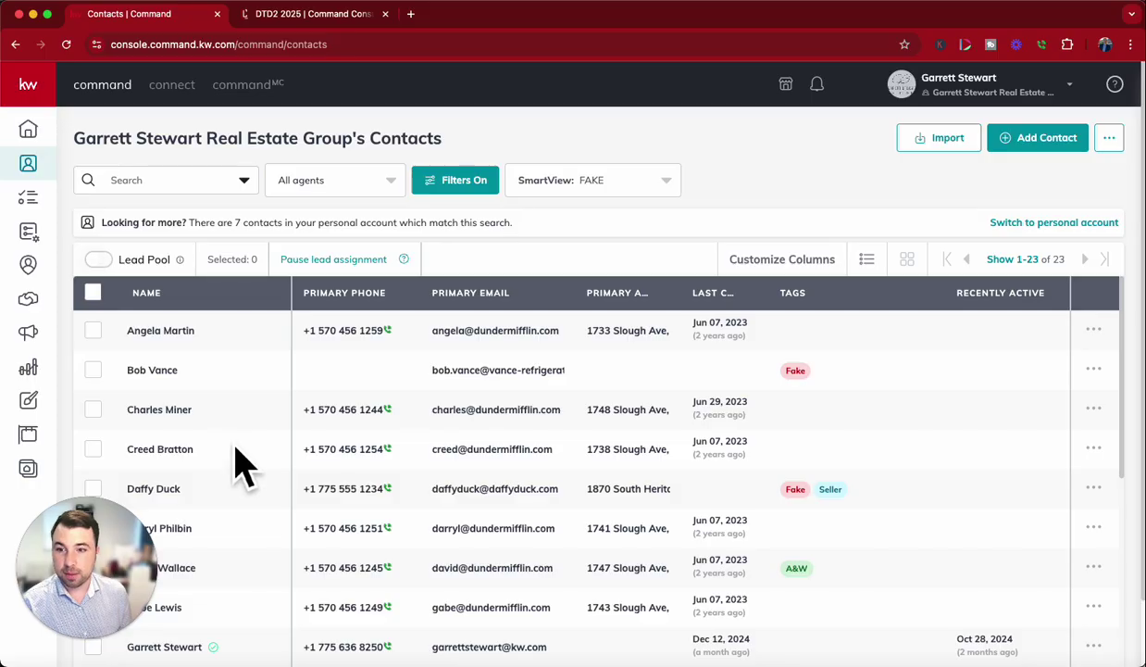
pyautogui.scroll(-2, 268, 500)
pyautogui.scroll(-2, 269, 500)
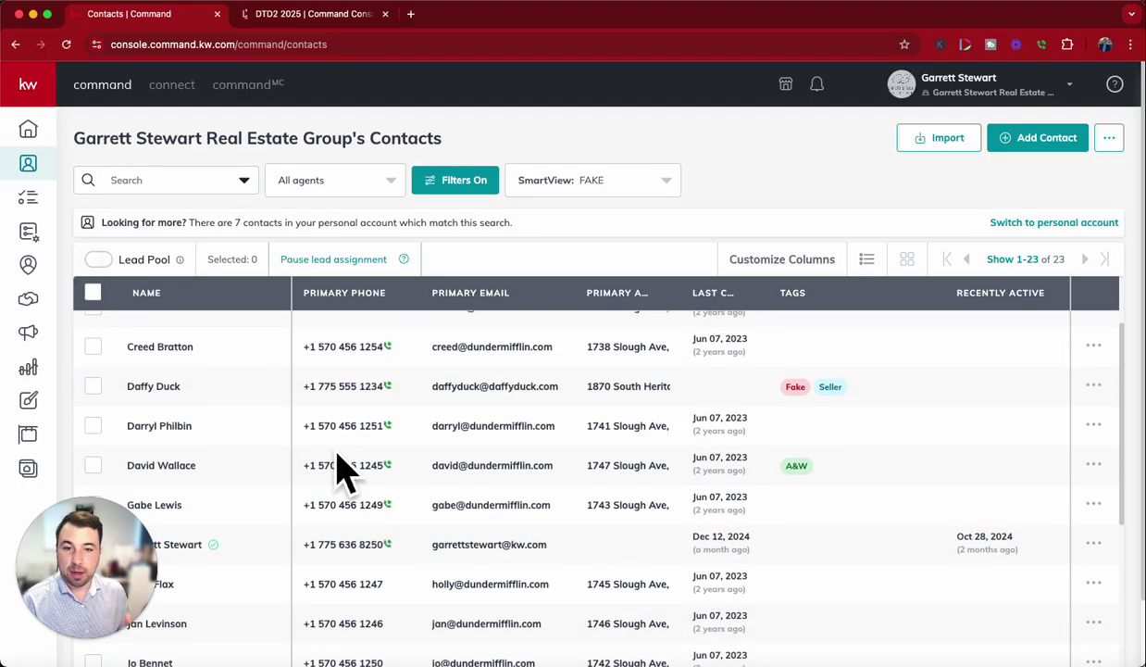
pyautogui.scroll(-1, 345, 472)
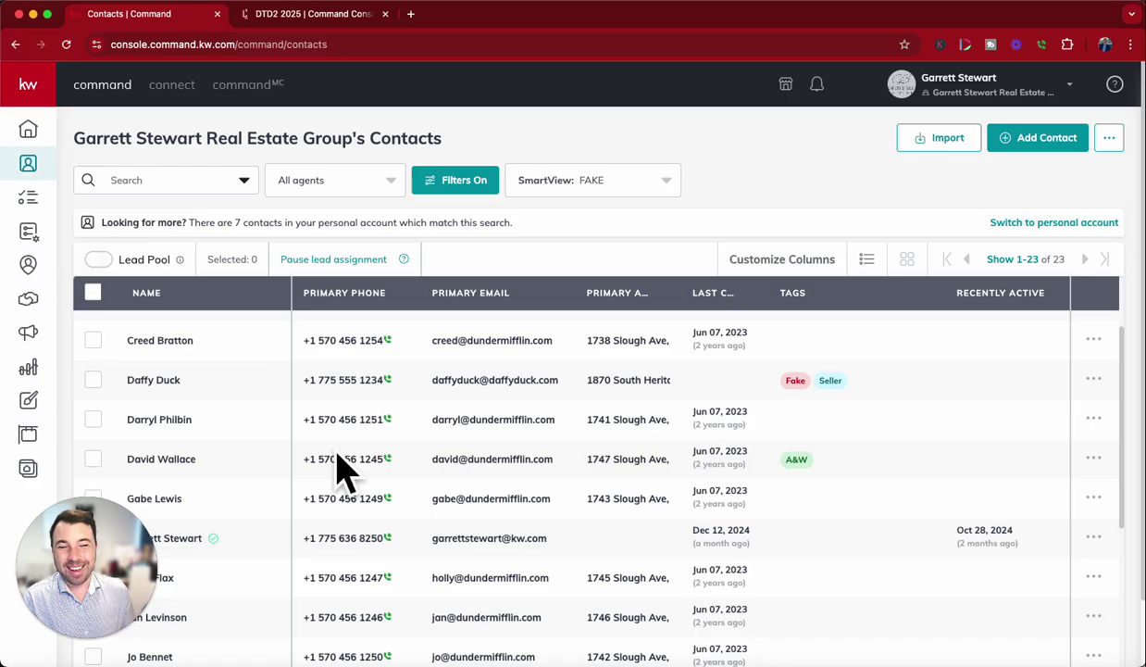
pyautogui.scroll(-3, 274, 514)
pyautogui.scroll(10, 276, 515)
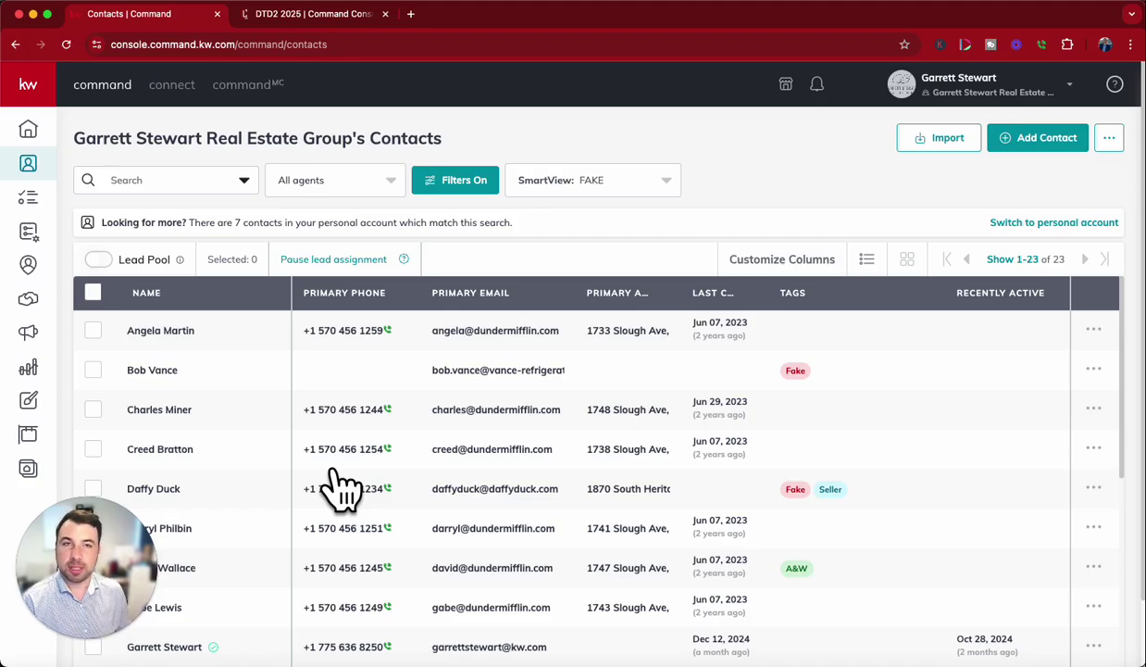
# - Sort contacts by Last Name (A - Z), then switch back to the DTD2 2025 schedule tab
pyautogui.click(179, 316)
pyautogui.click(189, 375)
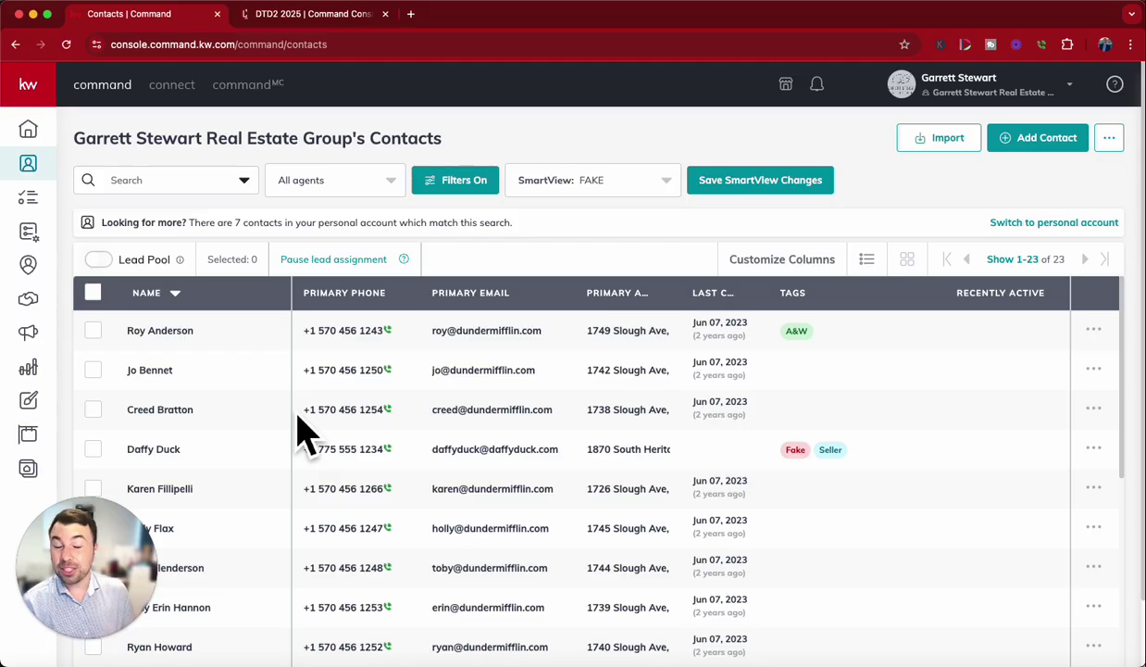
pyautogui.click(345, 17)
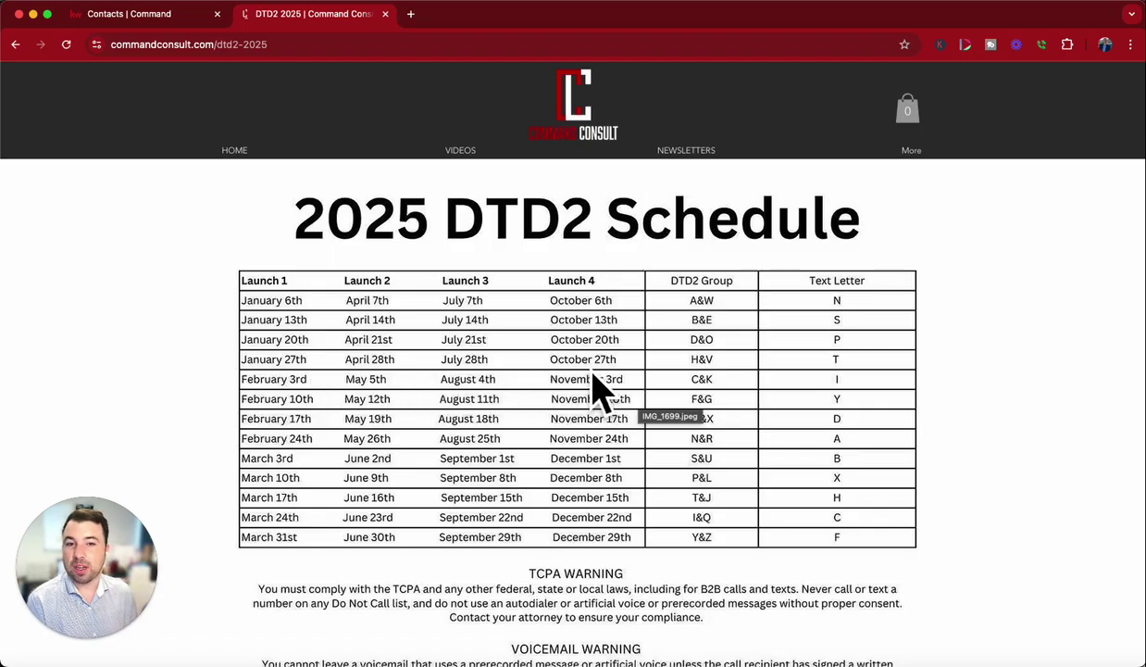
# - Go back to the KW Command contacts list, still sorted by last name
pyautogui.click(171, 15)
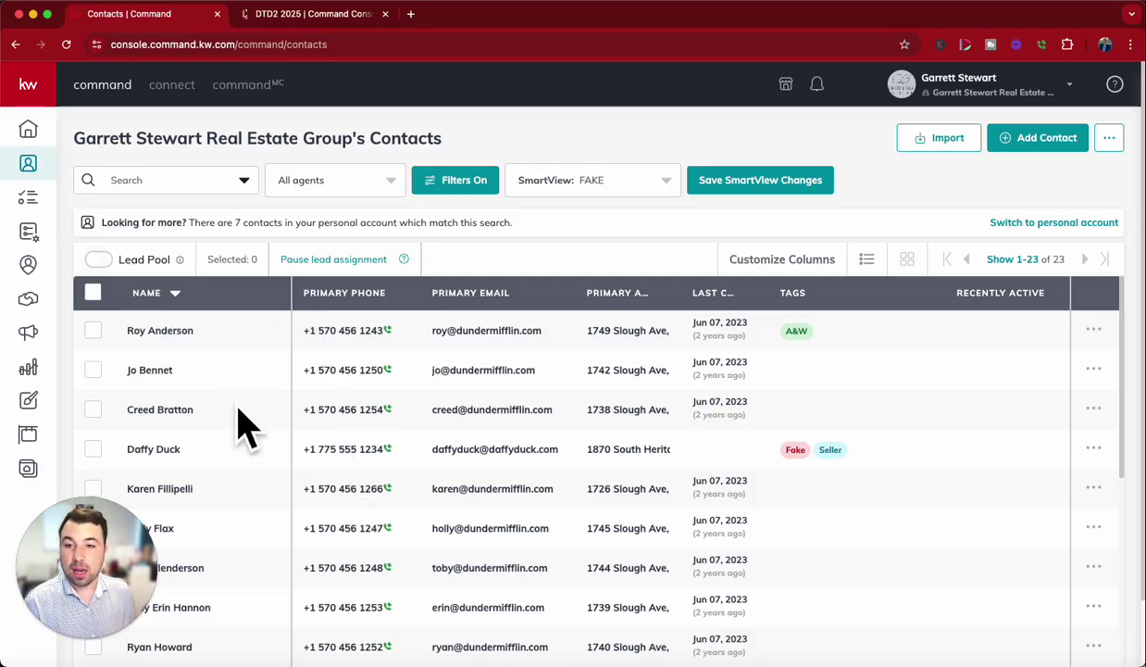
pyautogui.scroll(-1, 236, 423)
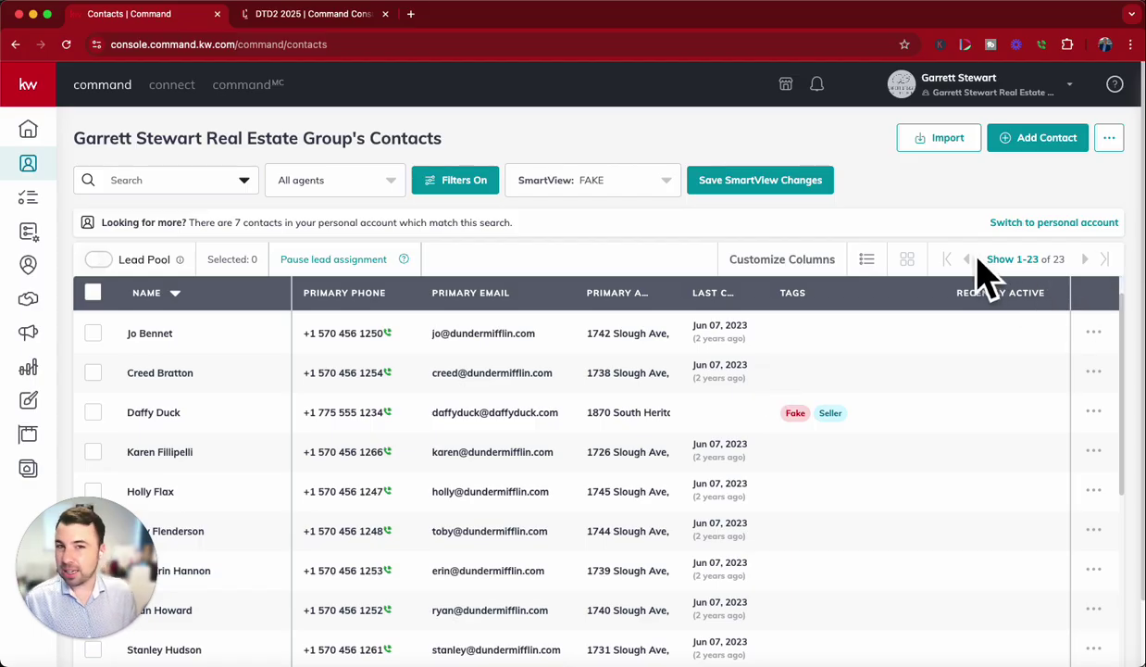
pyautogui.scroll(-1, 929, 219)
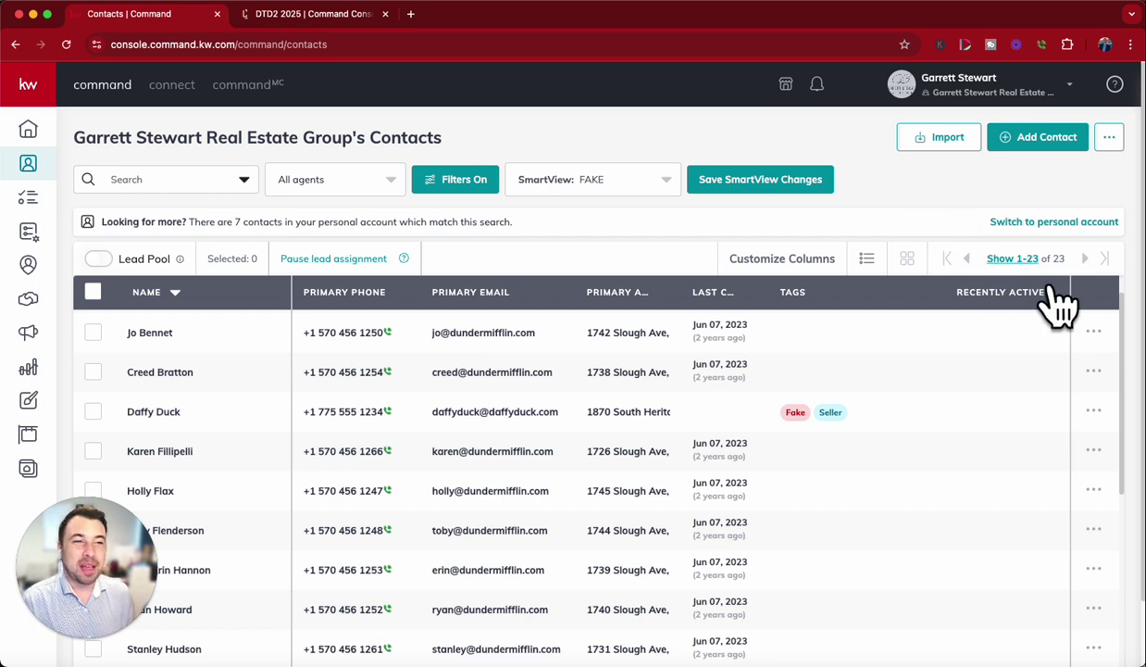
pyautogui.moveTo(1059, 298)
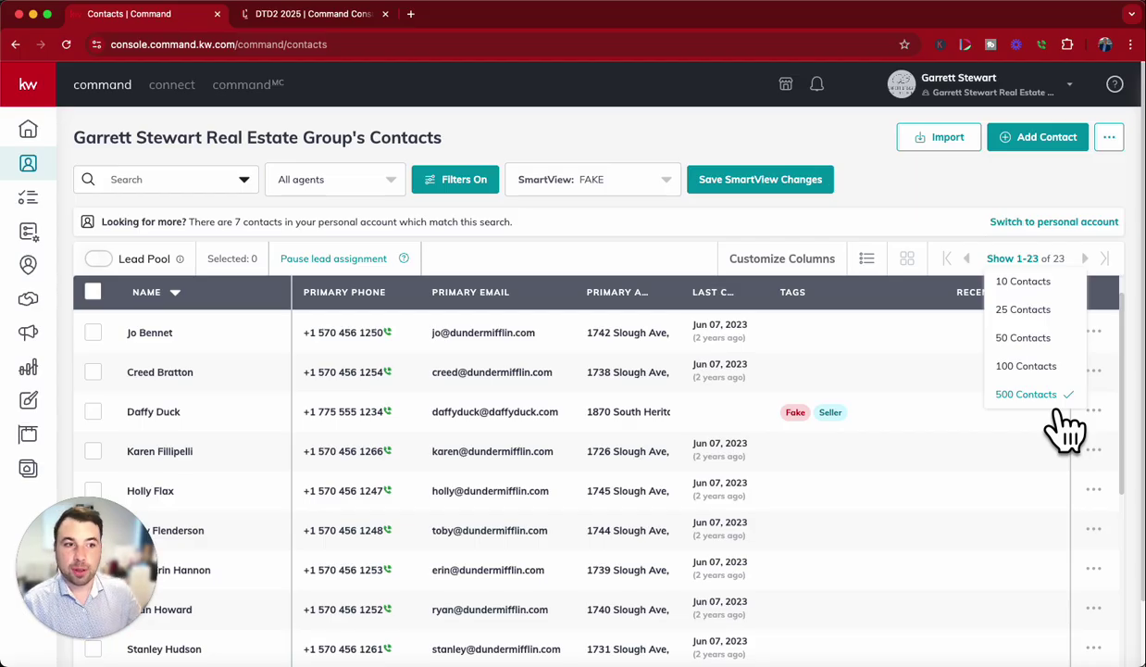
pyautogui.click(965, 197)
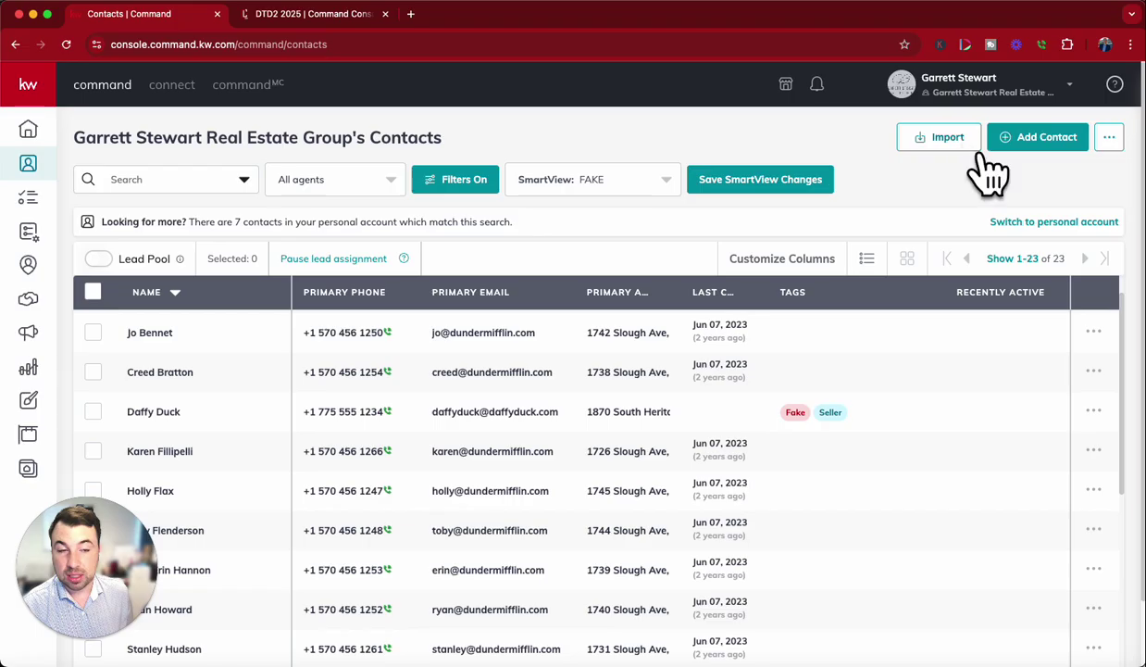
# - Tick the checkboxes of the three contacts whose last names start with H
pyautogui.scroll(-3, 263, 539)
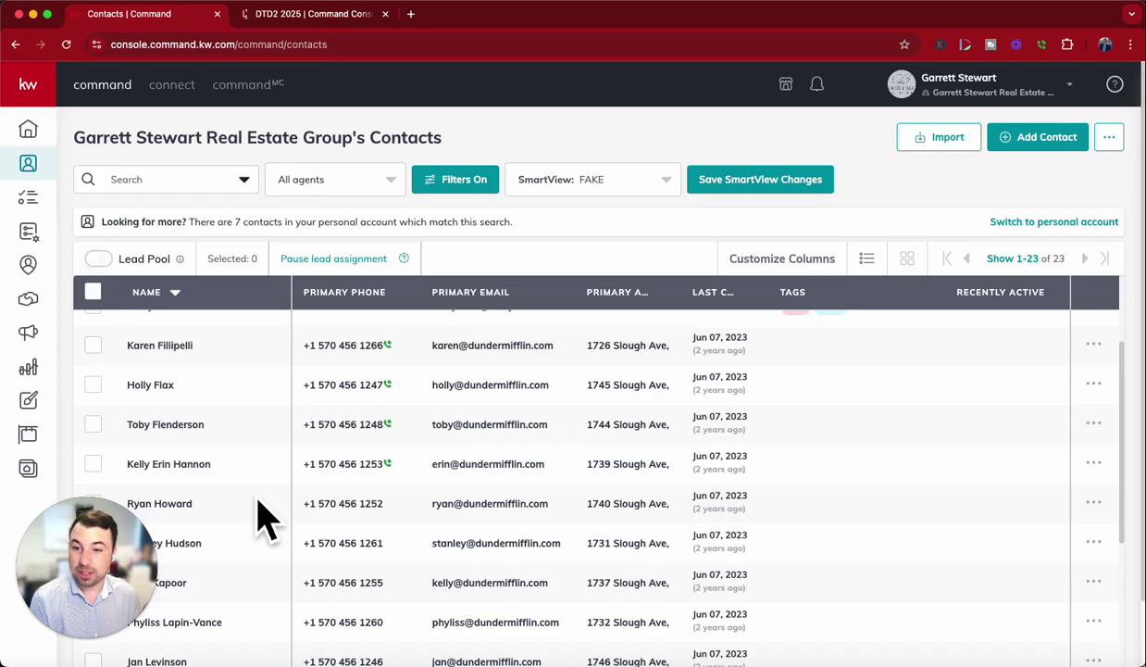
pyautogui.scroll(-2, 255, 512)
pyautogui.click(93, 400)
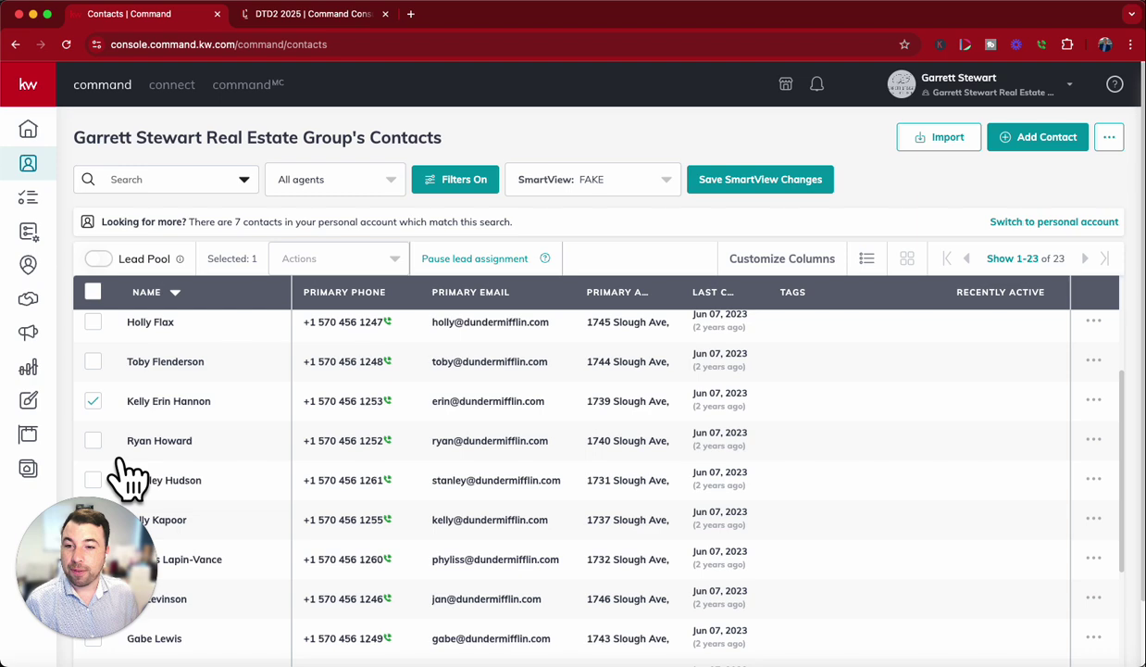
pyautogui.click(92, 441)
pyautogui.scroll(-1, 120, 463)
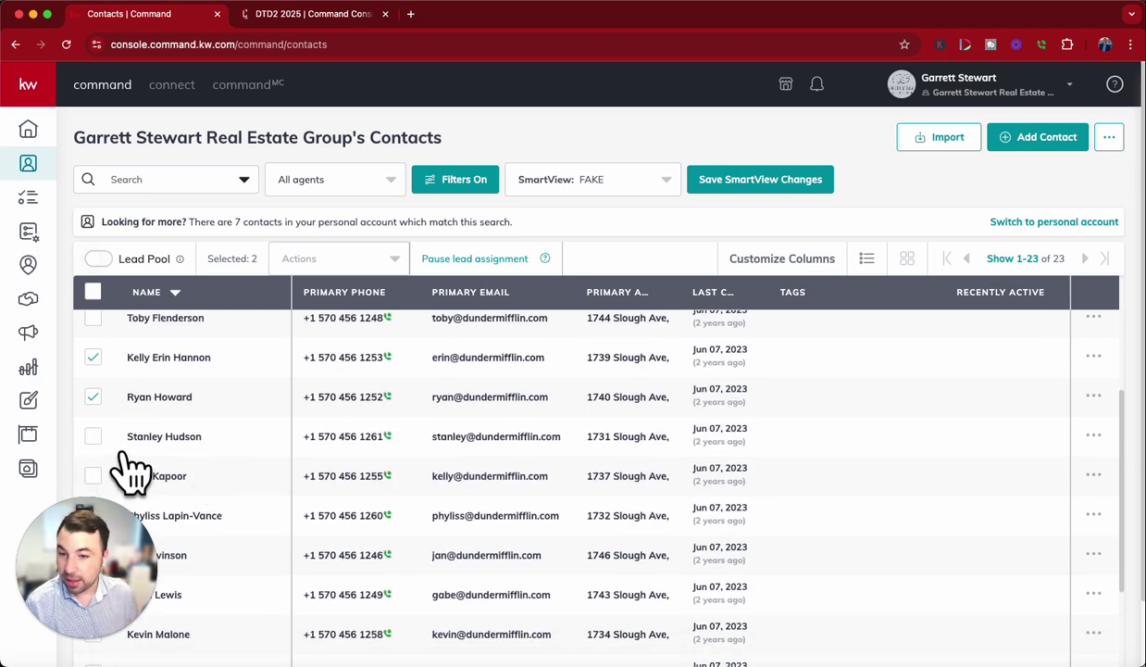
pyautogui.click(92, 436)
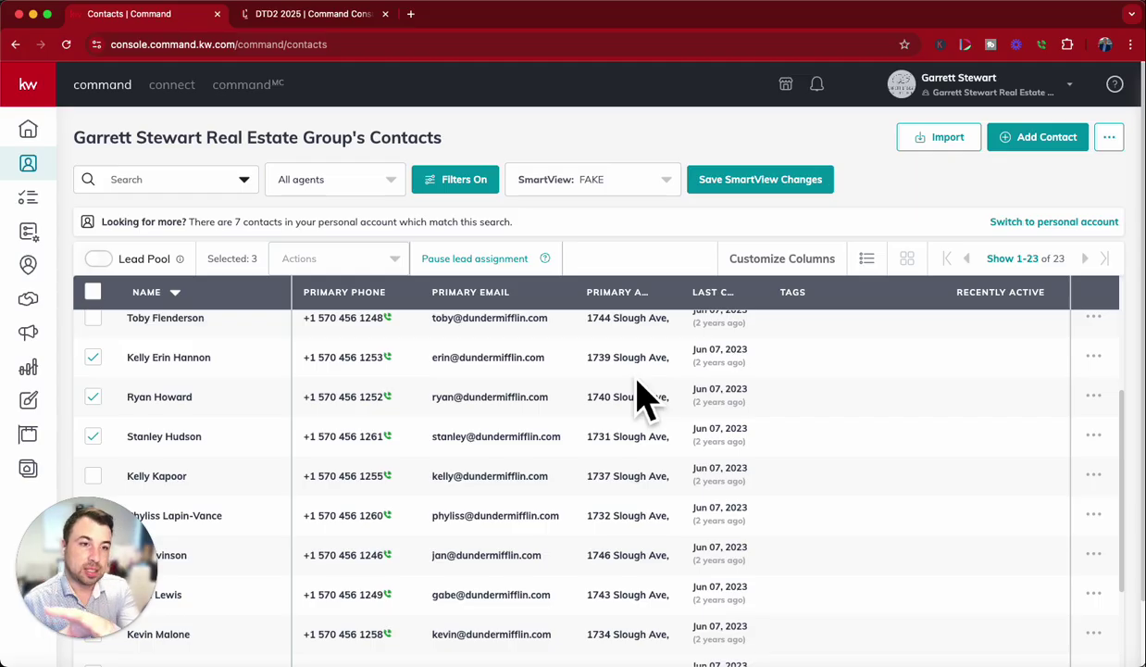
pyautogui.click(396, 262)
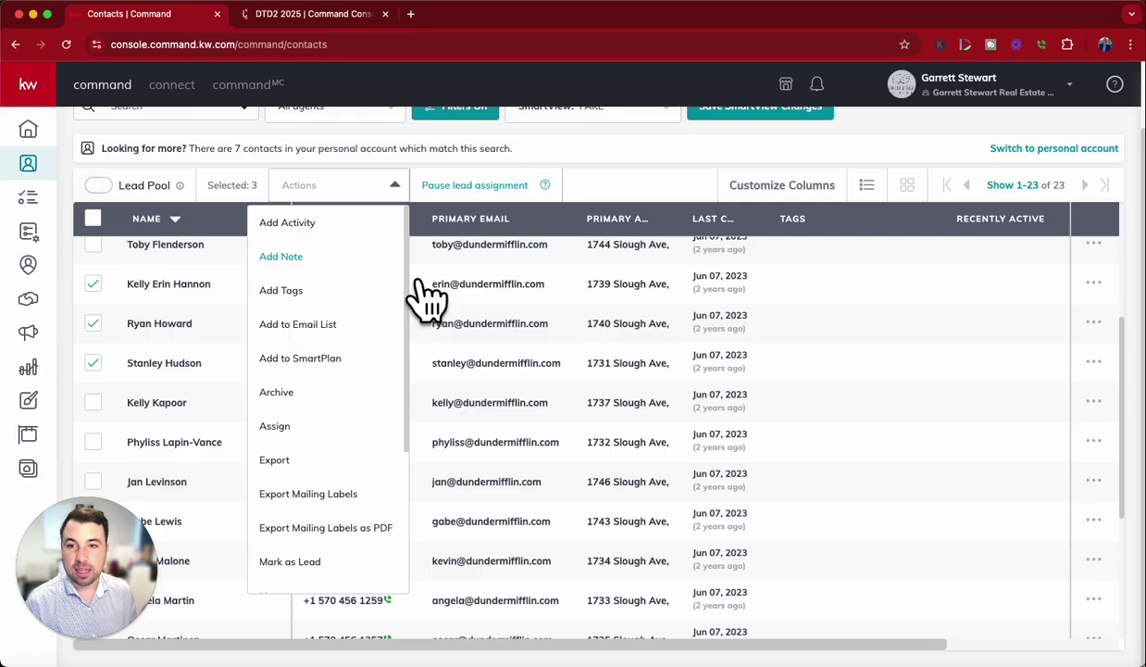
pyautogui.click(427, 231)
# - Add the V-surname contact to the selection and open the Actions menu for all four
pyautogui.scroll(-2, 379, 467)
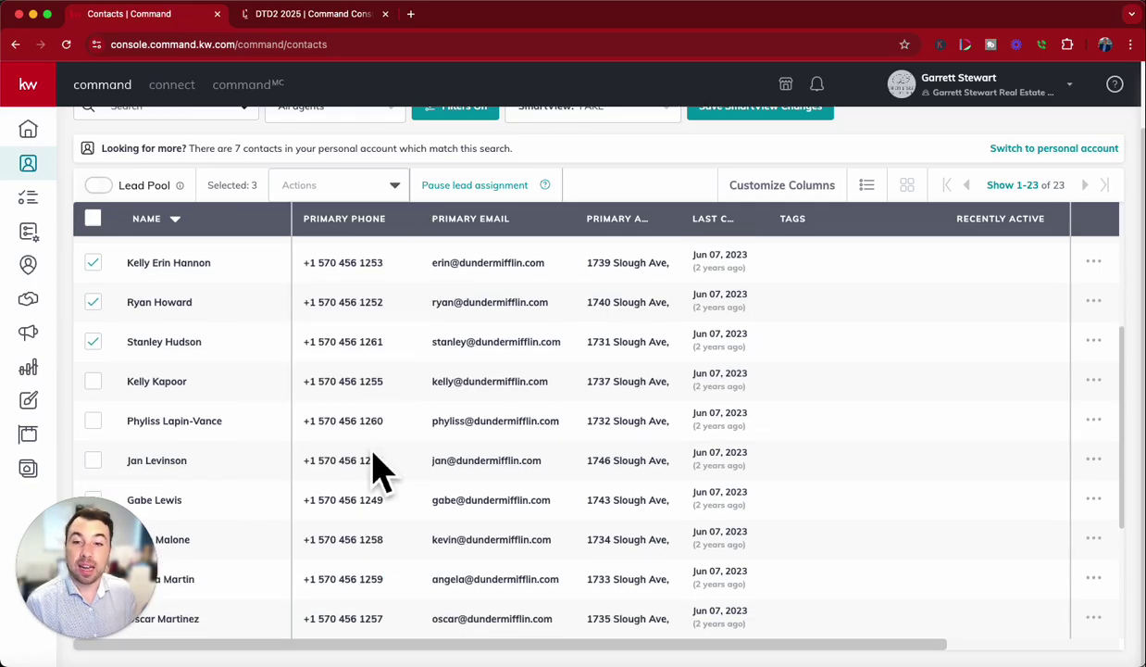
pyautogui.scroll(-5, 389, 476)
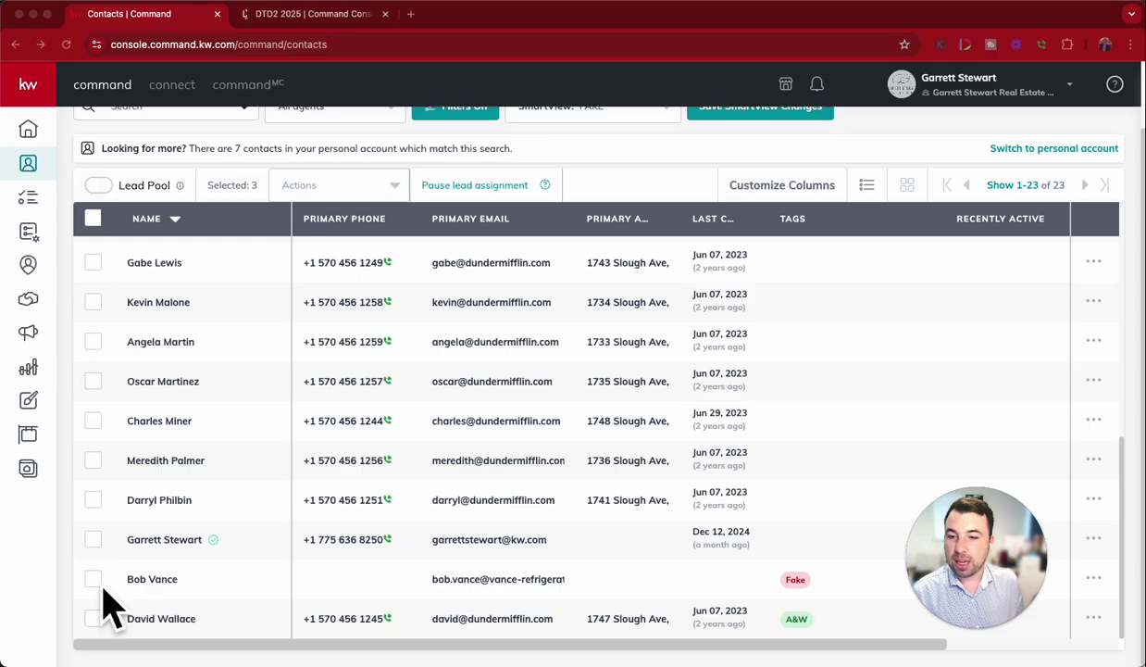
pyautogui.click(104, 590)
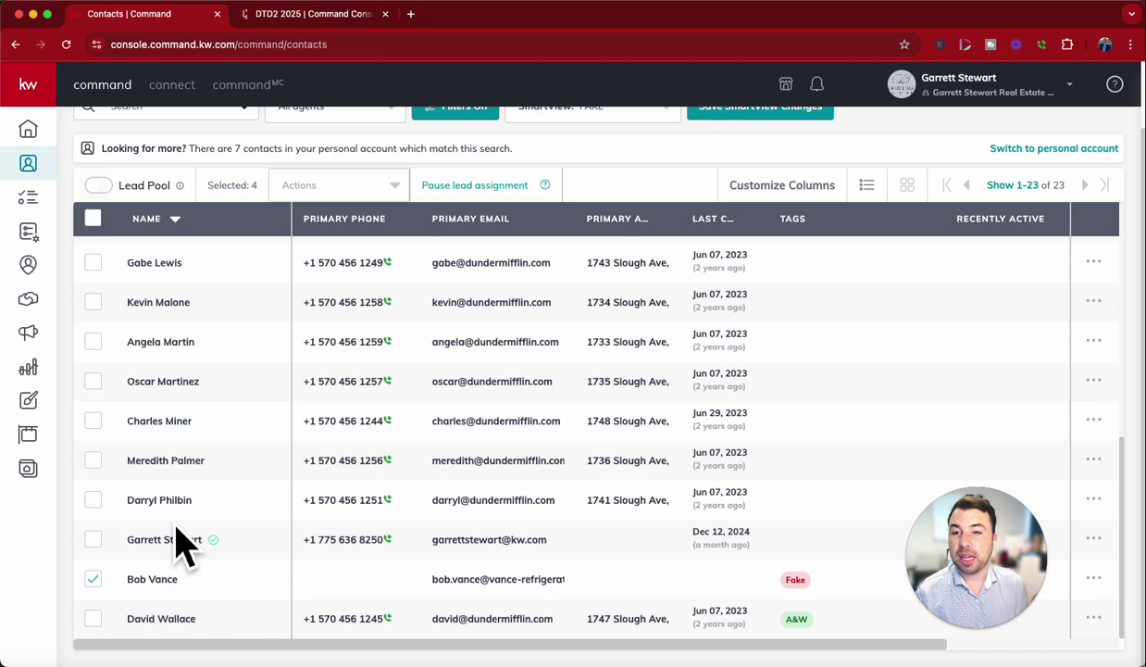
pyautogui.scroll(1, 176, 537)
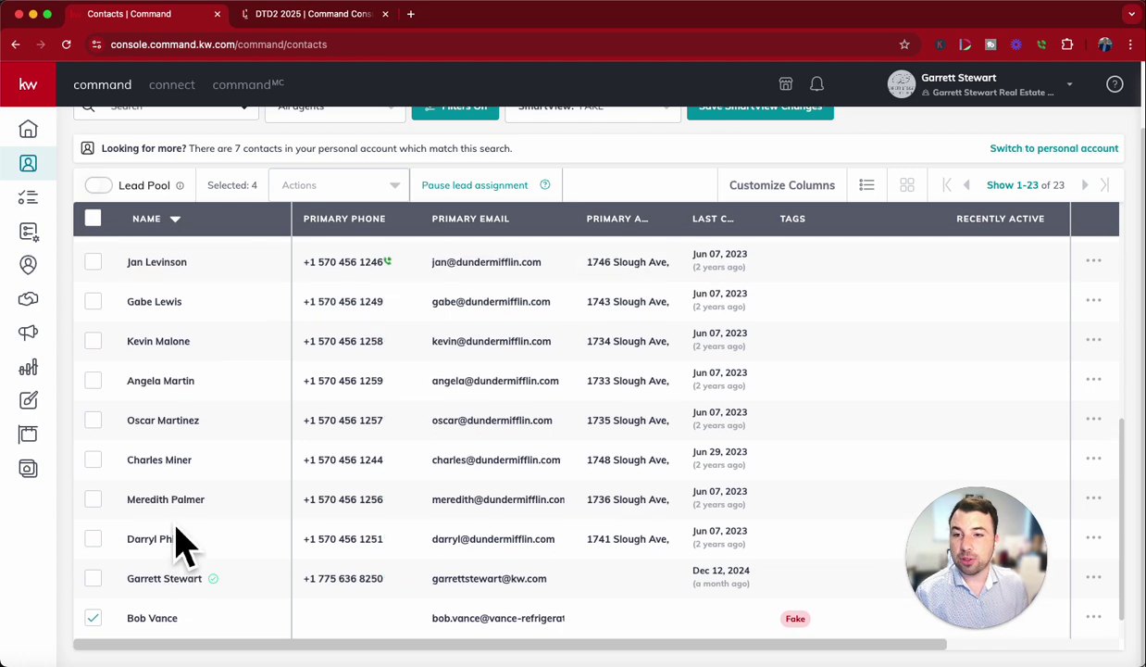
pyautogui.click(397, 189)
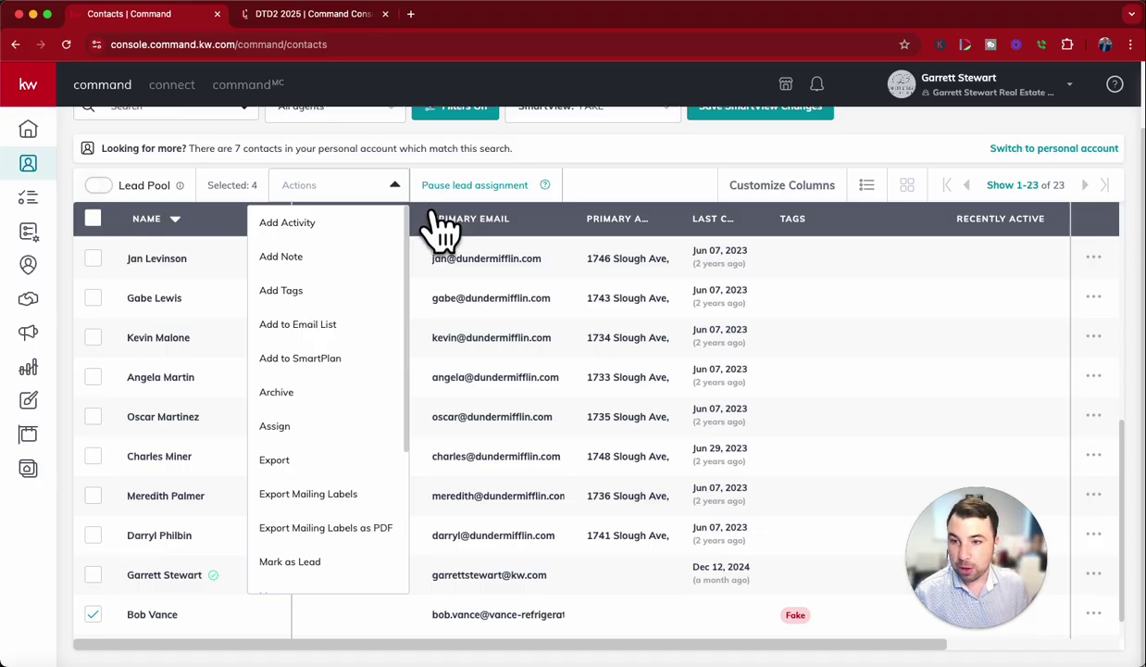
# - Via Add Tags, create a green tag named 'H&V' and submit it to the four selected contacts
pyautogui.click(352, 302)
pyautogui.click(502, 261)
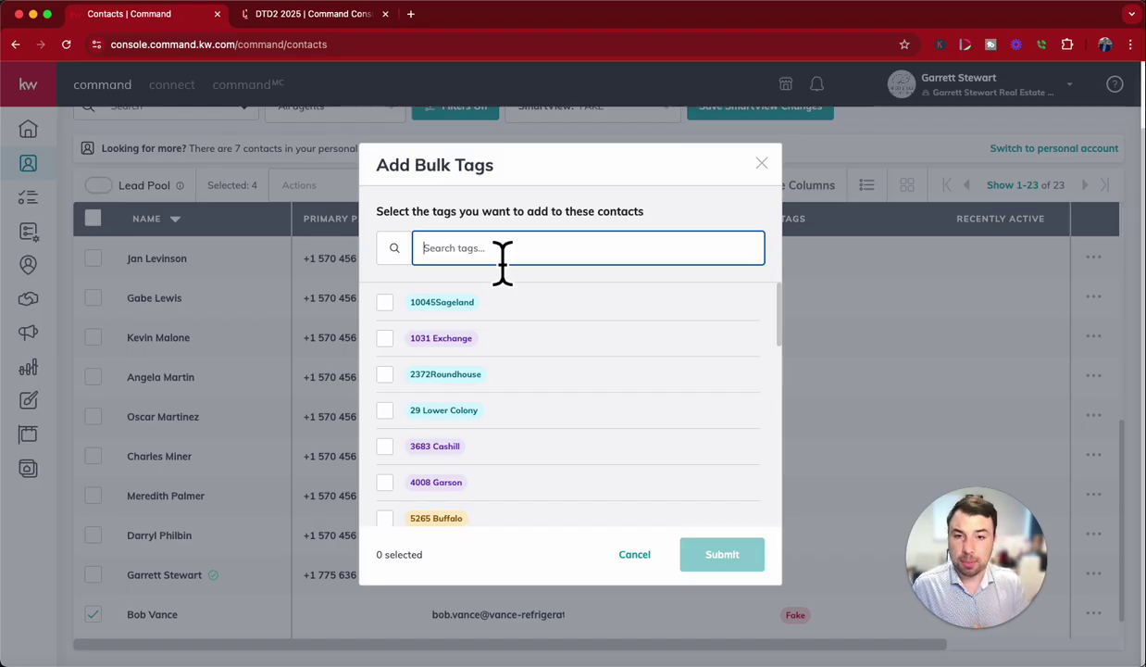
pyautogui.write('H&V')
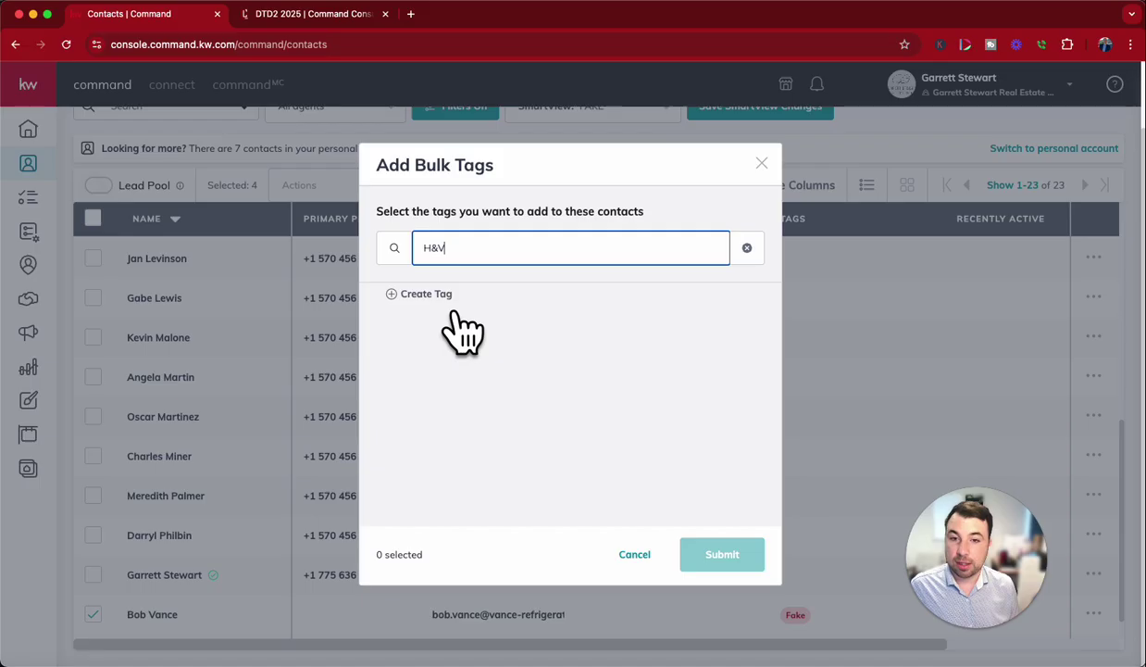
pyautogui.click(425, 294)
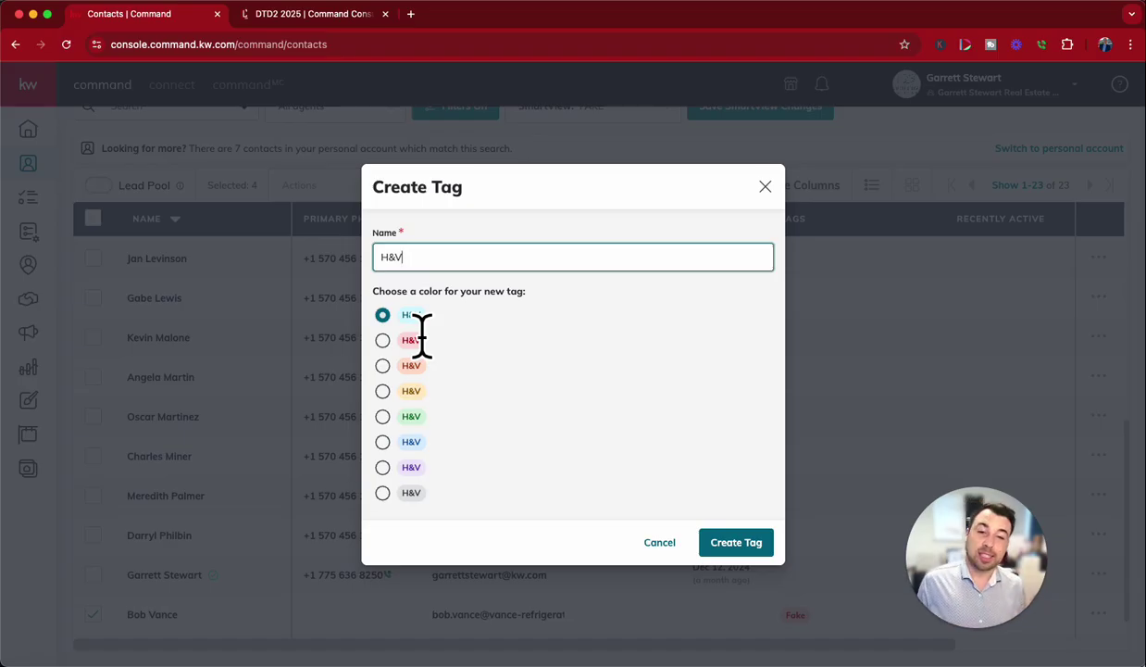
pyautogui.click(410, 428)
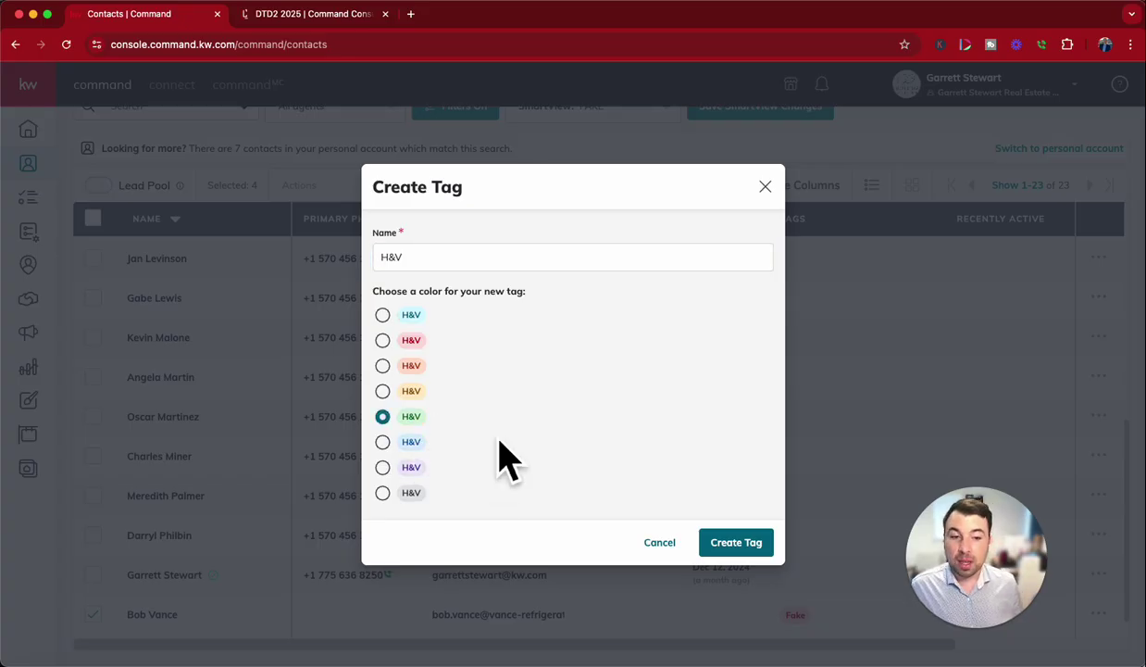
pyautogui.click(744, 544)
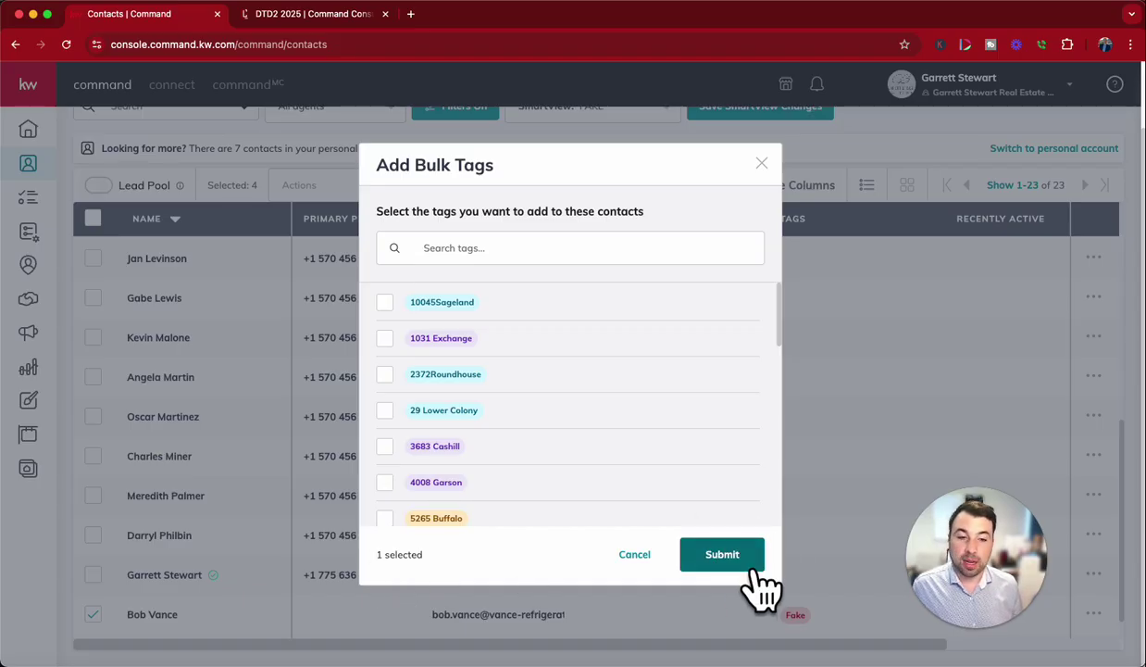
pyautogui.click(752, 567)
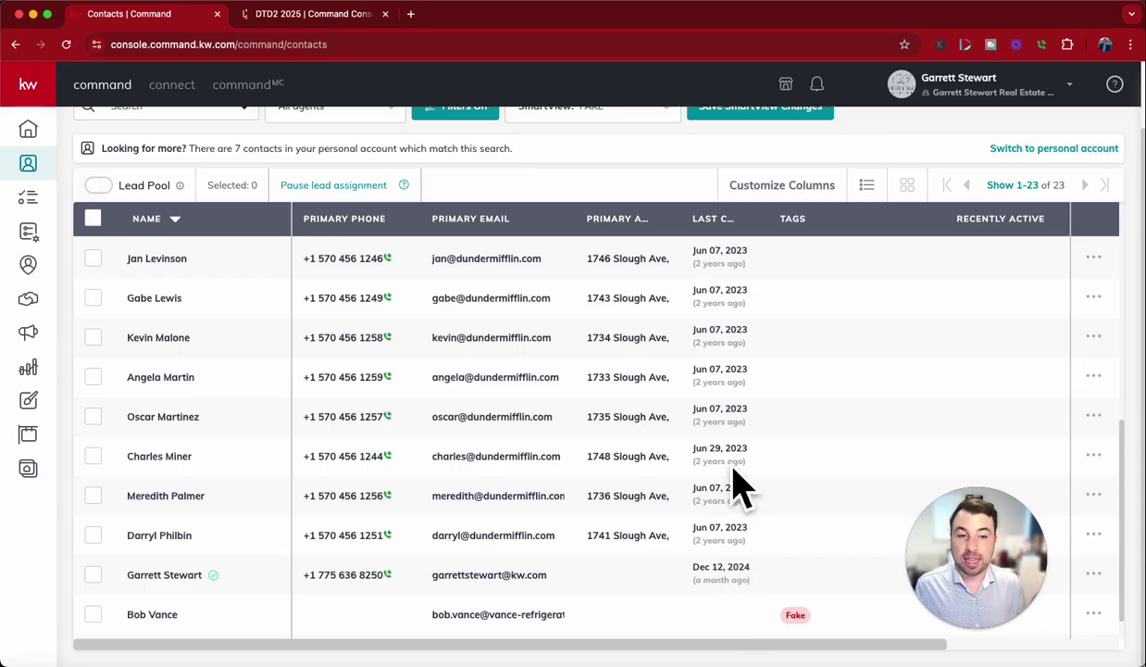
pyautogui.scroll(5, 733, 486)
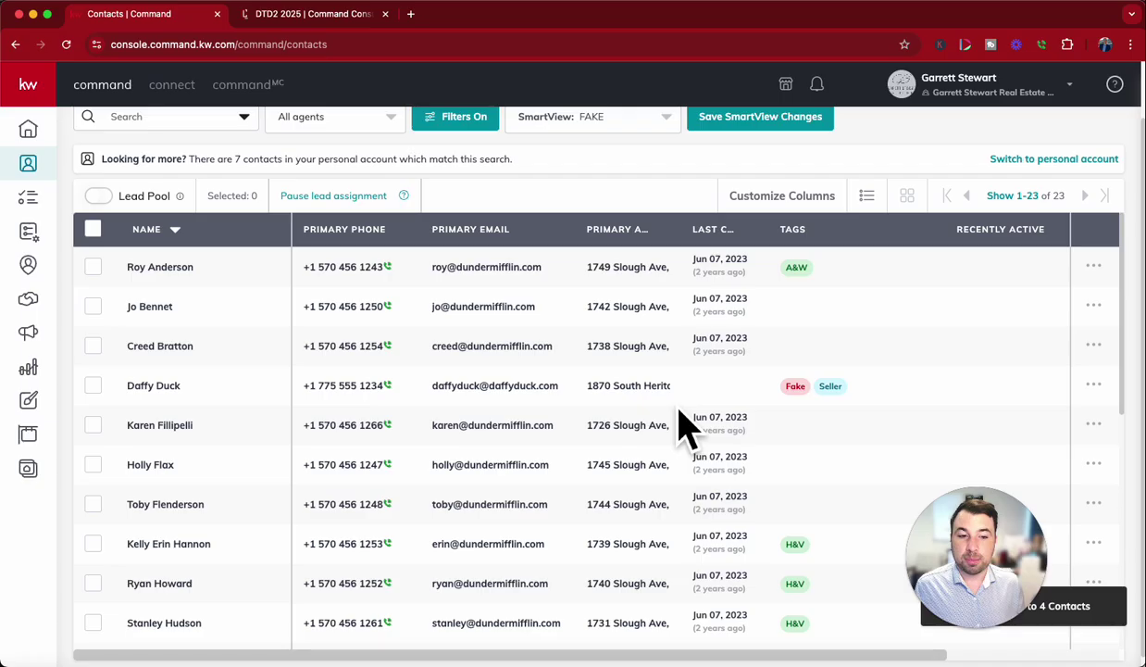
pyautogui.scroll(-2, 801, 613)
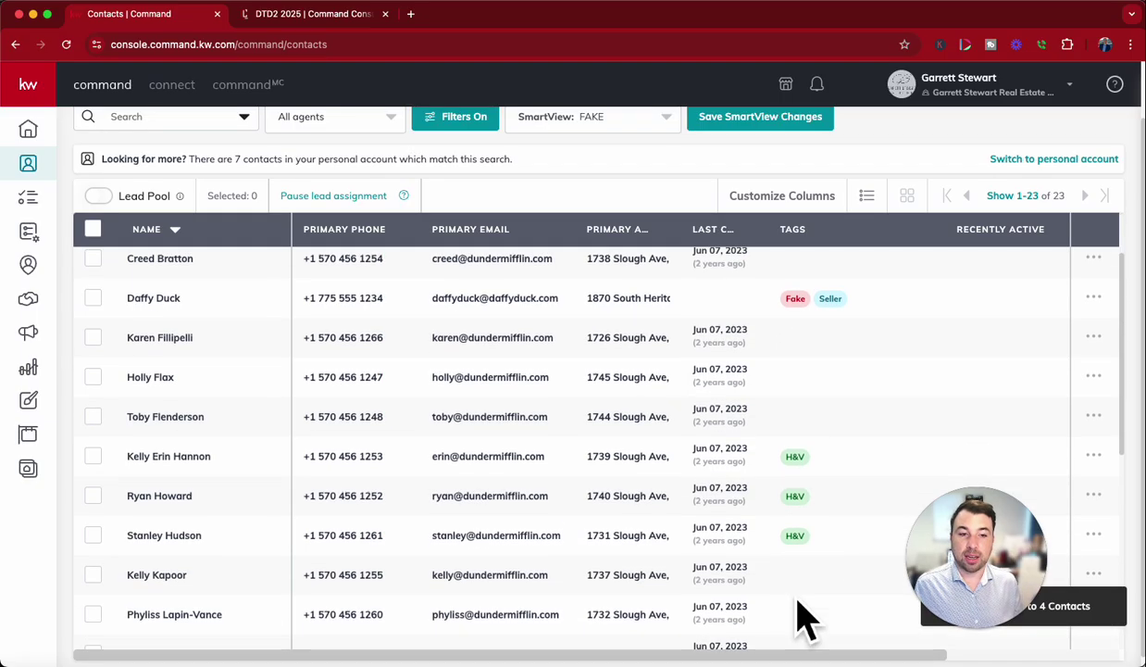
pyautogui.scroll(2, 793, 556)
pyautogui.scroll(-5, 763, 537)
pyautogui.scroll(-2, 763, 537)
pyautogui.scroll(5, 763, 537)
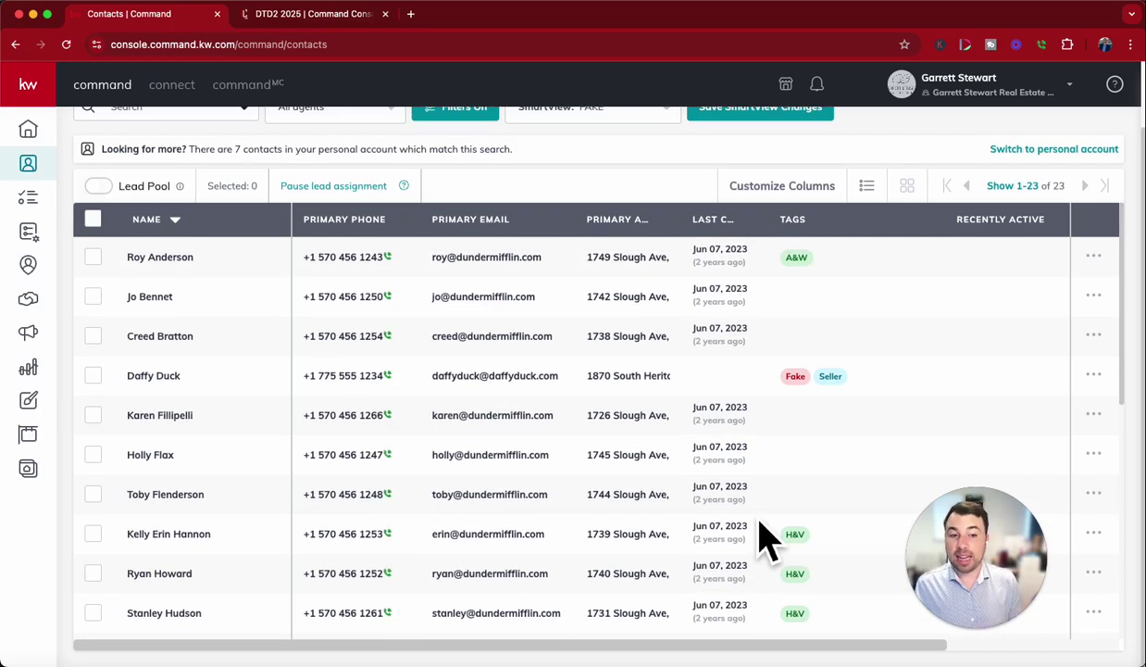
pyautogui.scroll(2, 611, 530)
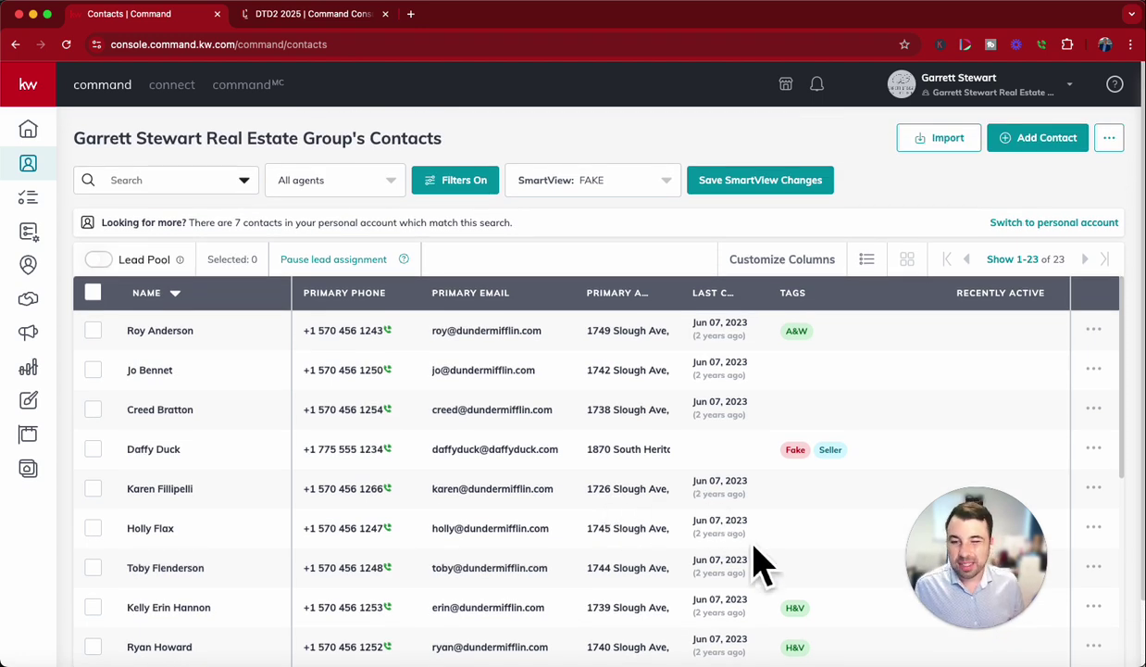
pyautogui.scroll(-1, 318, 619)
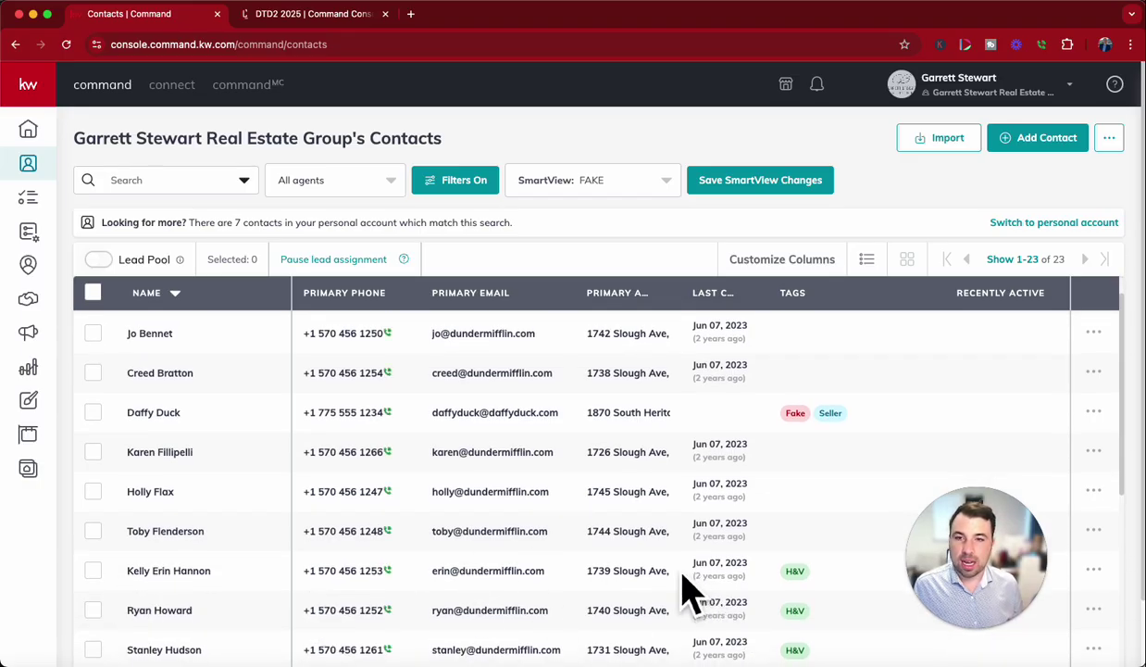
# - Search the filter tags for 'h&', check H&V, and apply the filter
pyautogui.click(495, 183)
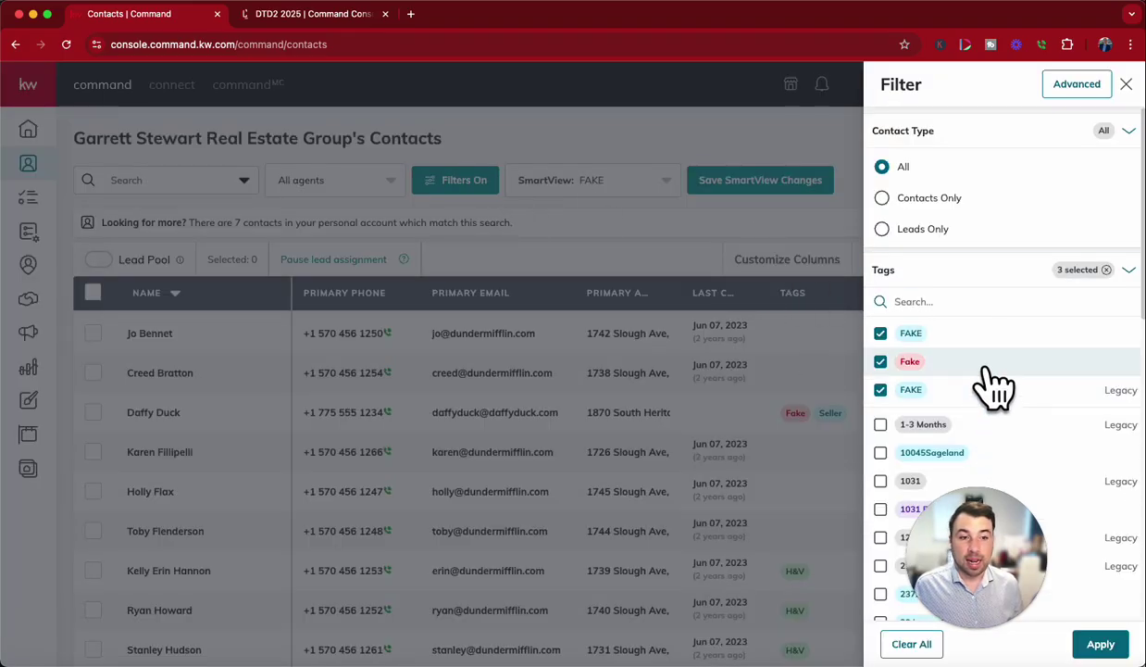
pyautogui.write('a')
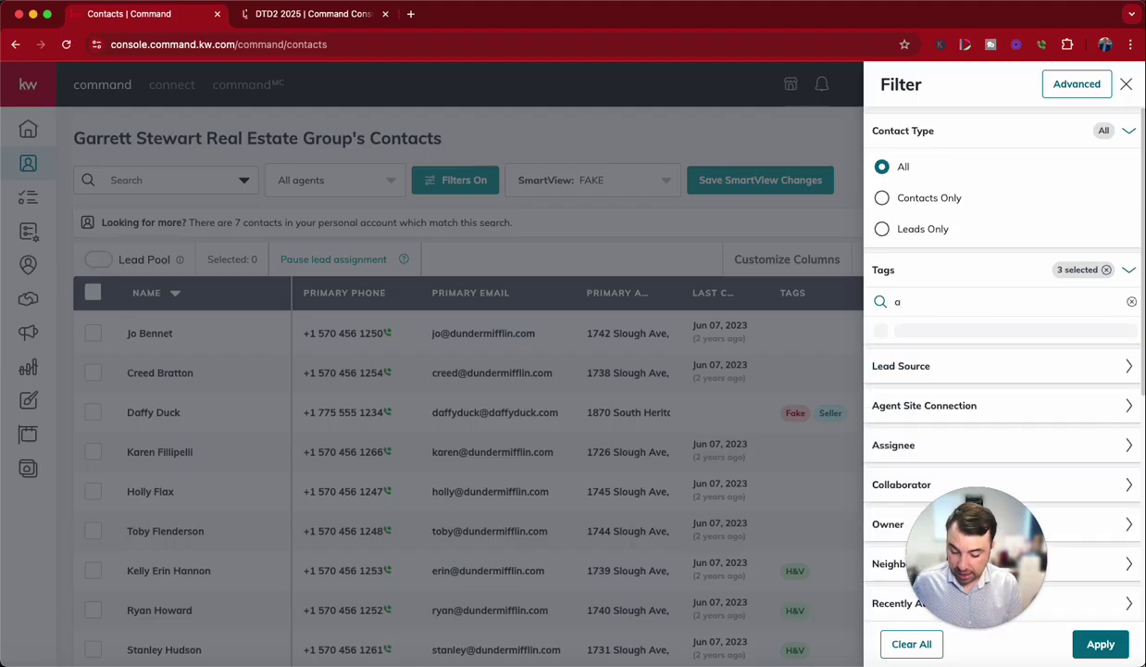
pyautogui.press('BackSpace')
pyautogui.write('h&')
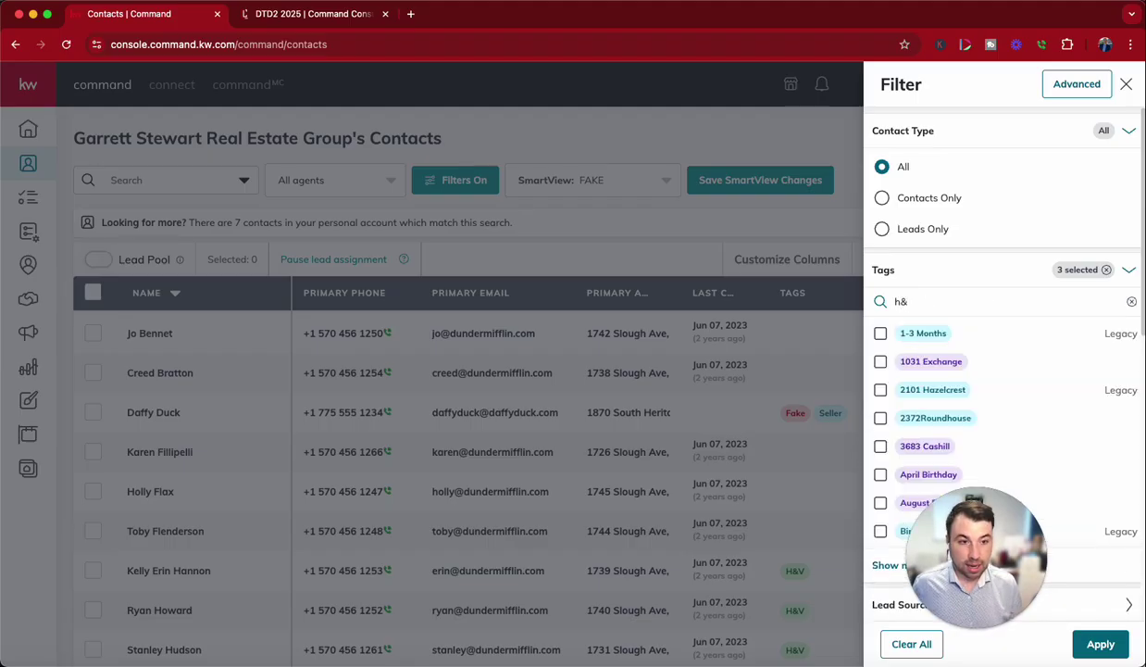
pyautogui.click(882, 333)
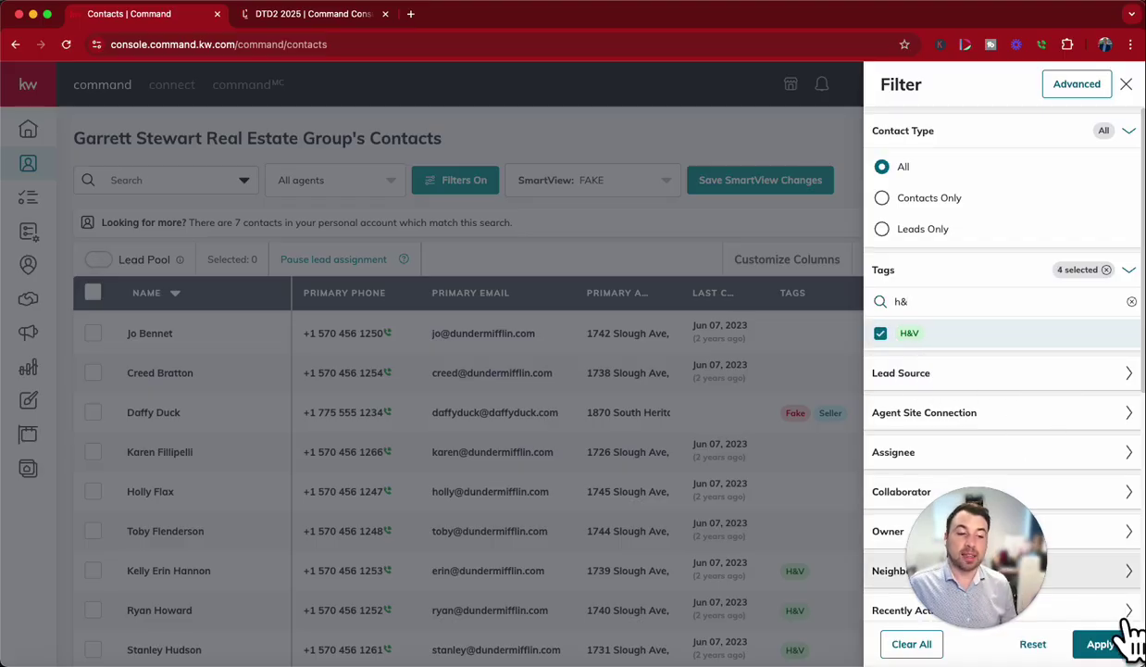
pyautogui.click(1117, 651)
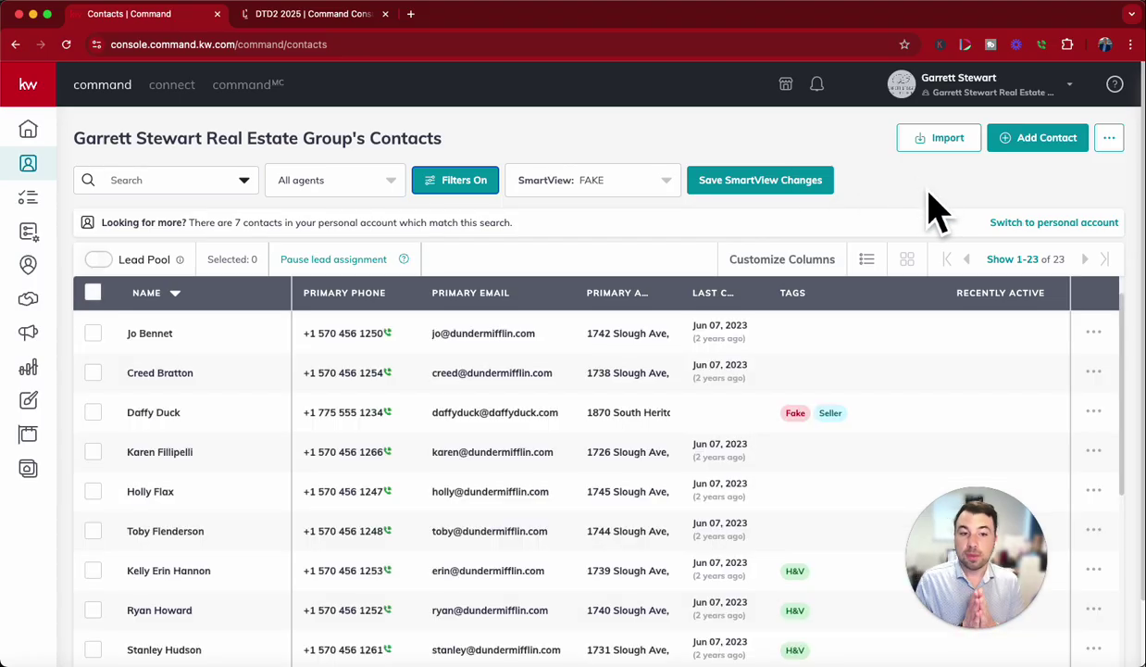
# - Uncheck the Fake and legacy FAKE tags in the filter and apply, leaving 4 H&V contacts
pyautogui.click(477, 186)
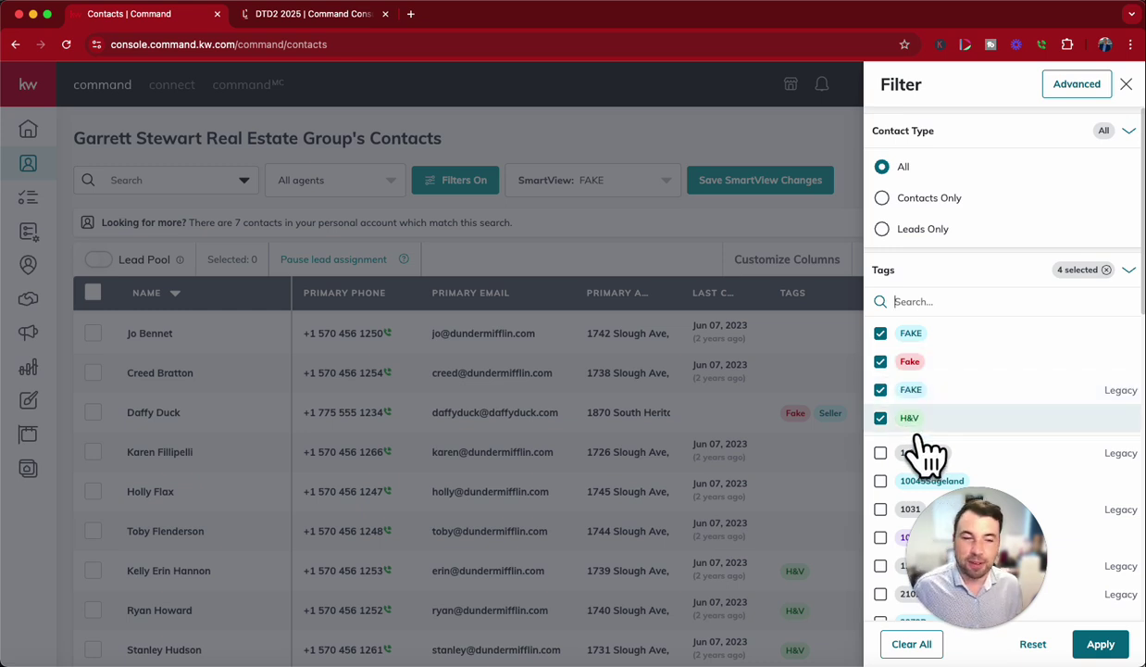
pyautogui.click(911, 418)
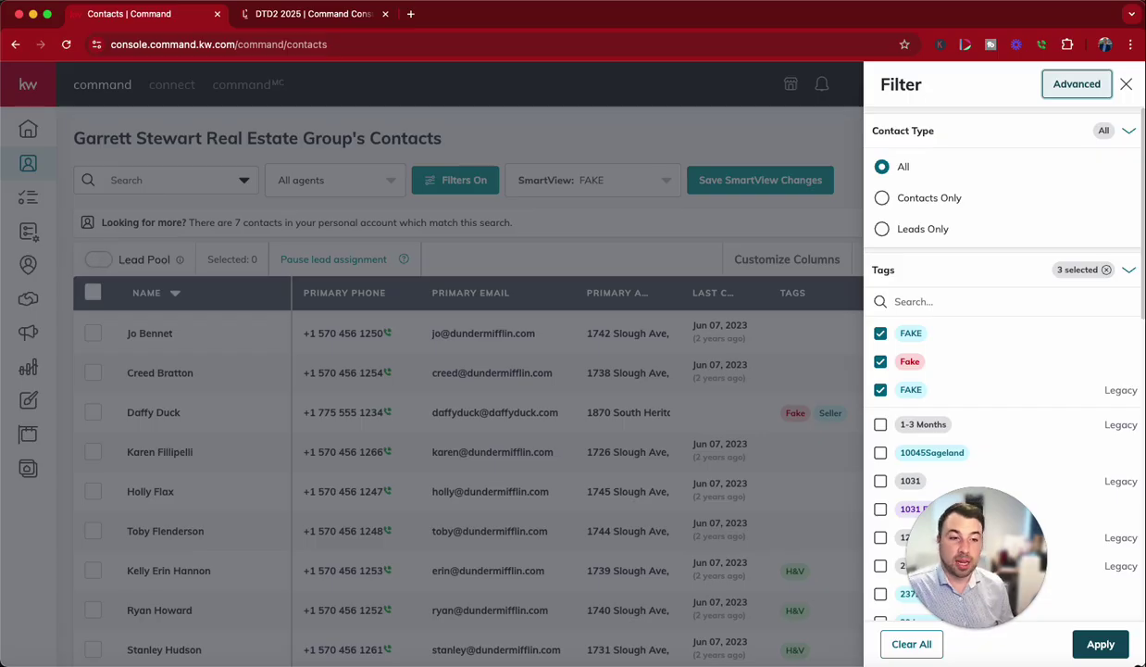
pyautogui.click(1126, 84)
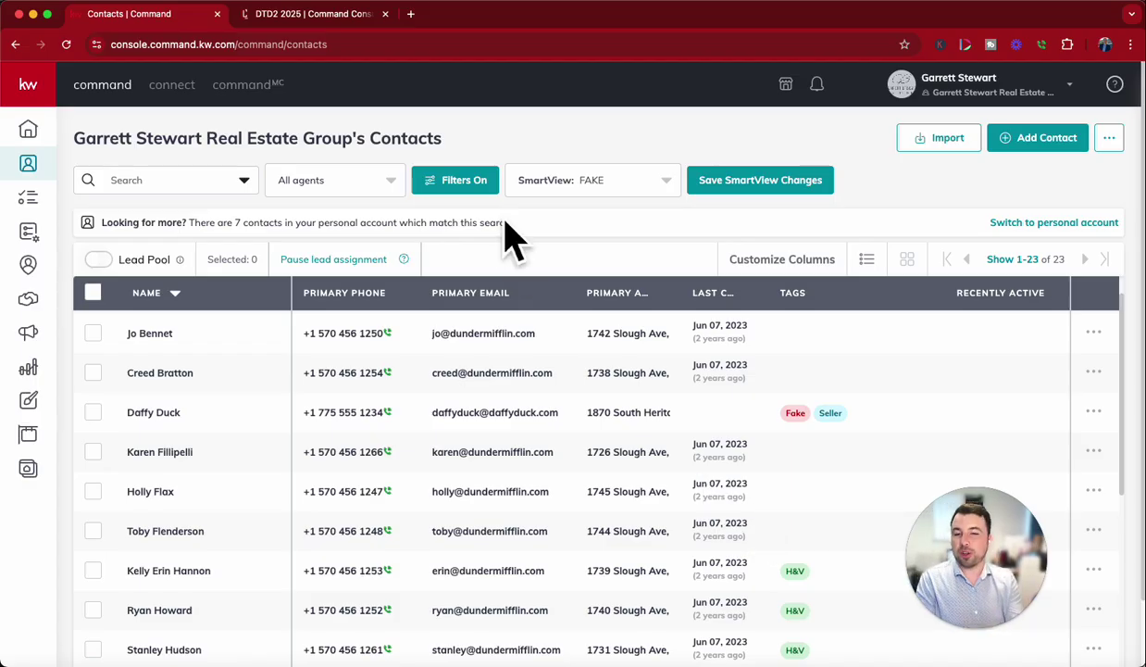
pyautogui.click(487, 182)
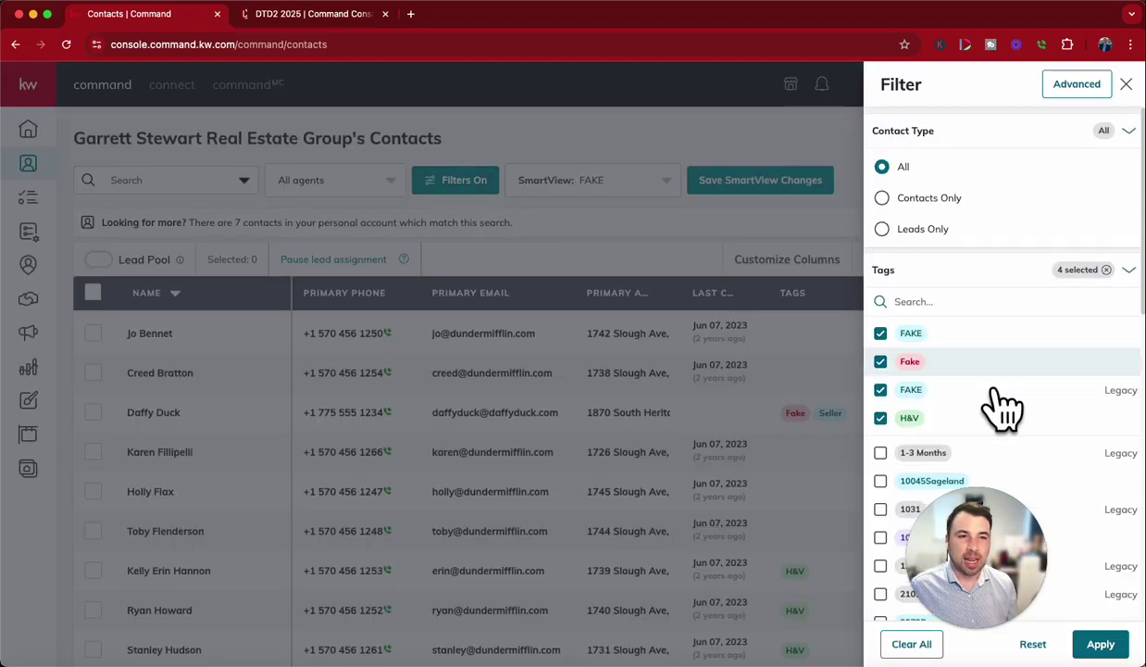
pyautogui.click(912, 390)
pyautogui.click(914, 366)
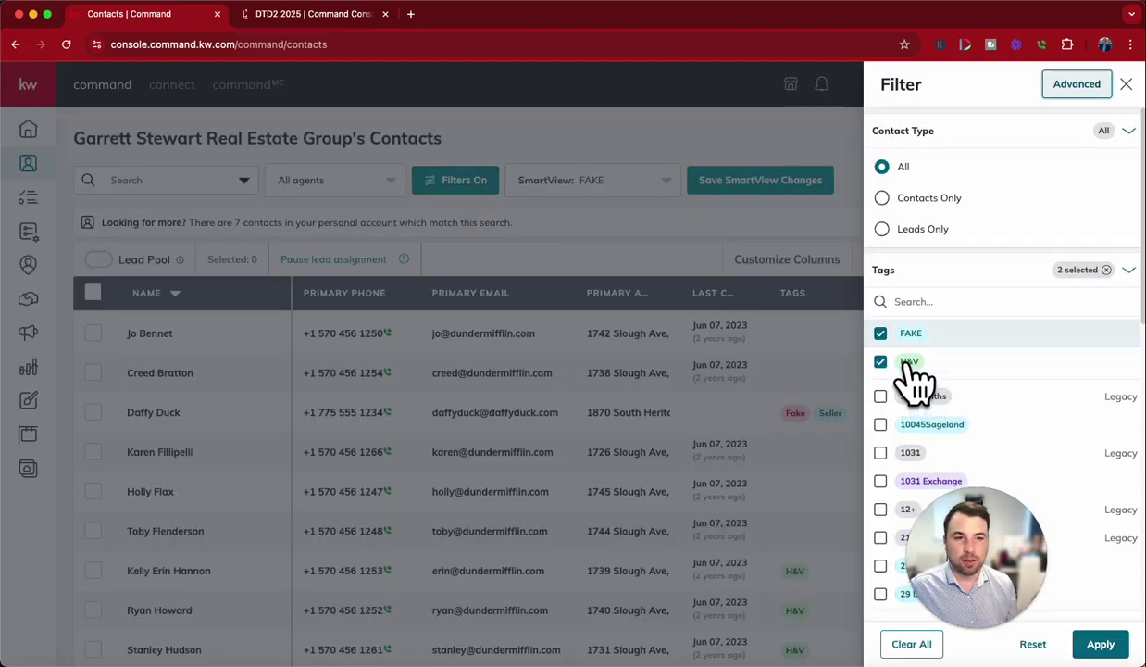
pyautogui.click(1101, 643)
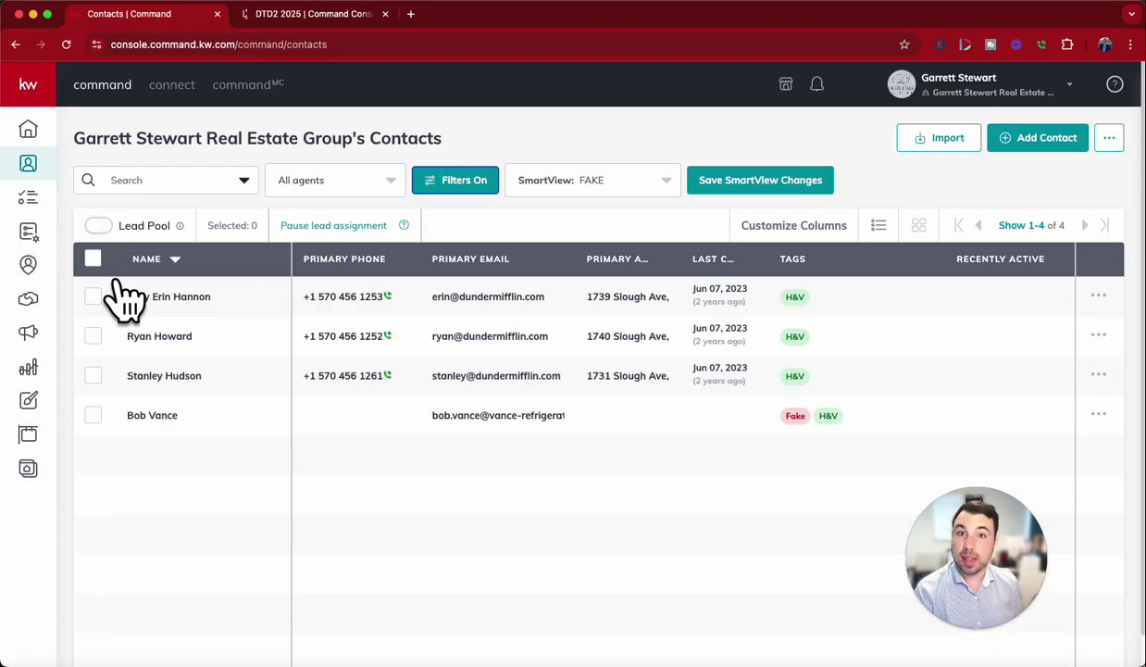
pyautogui.click(283, 16)
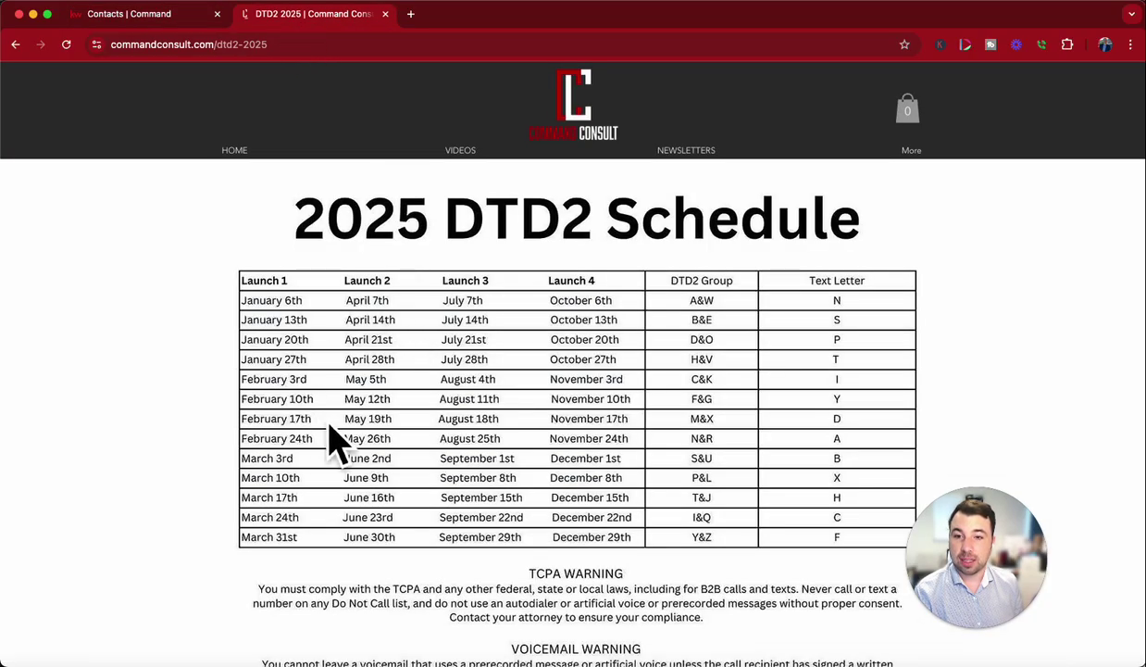
pyautogui.click(163, 18)
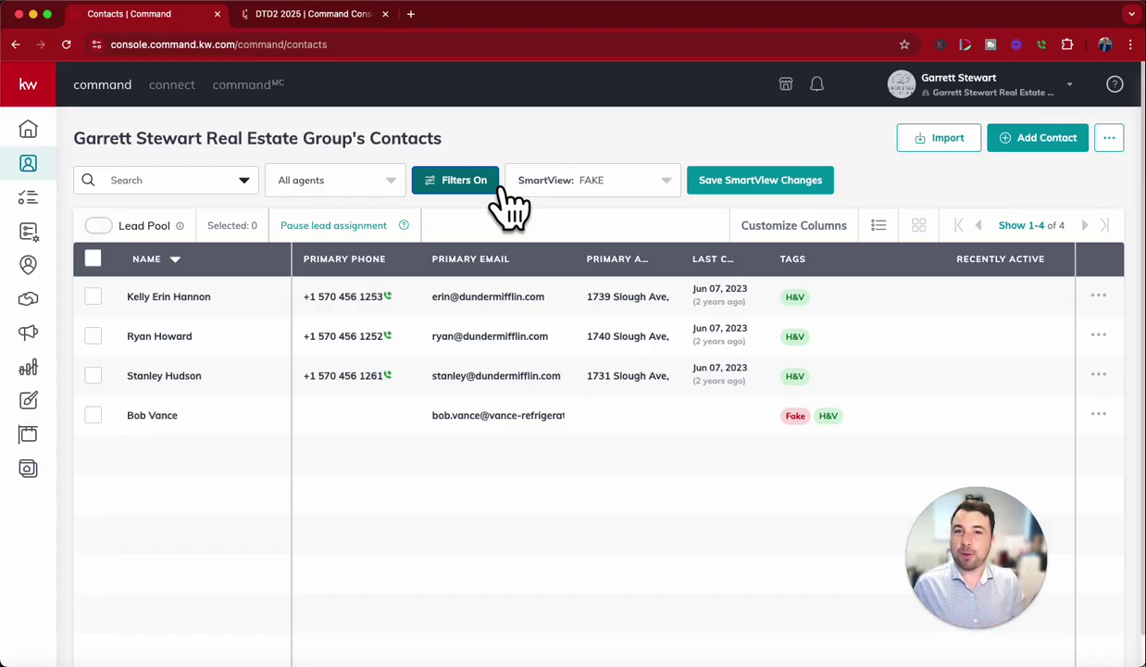
pyautogui.click(314, 17)
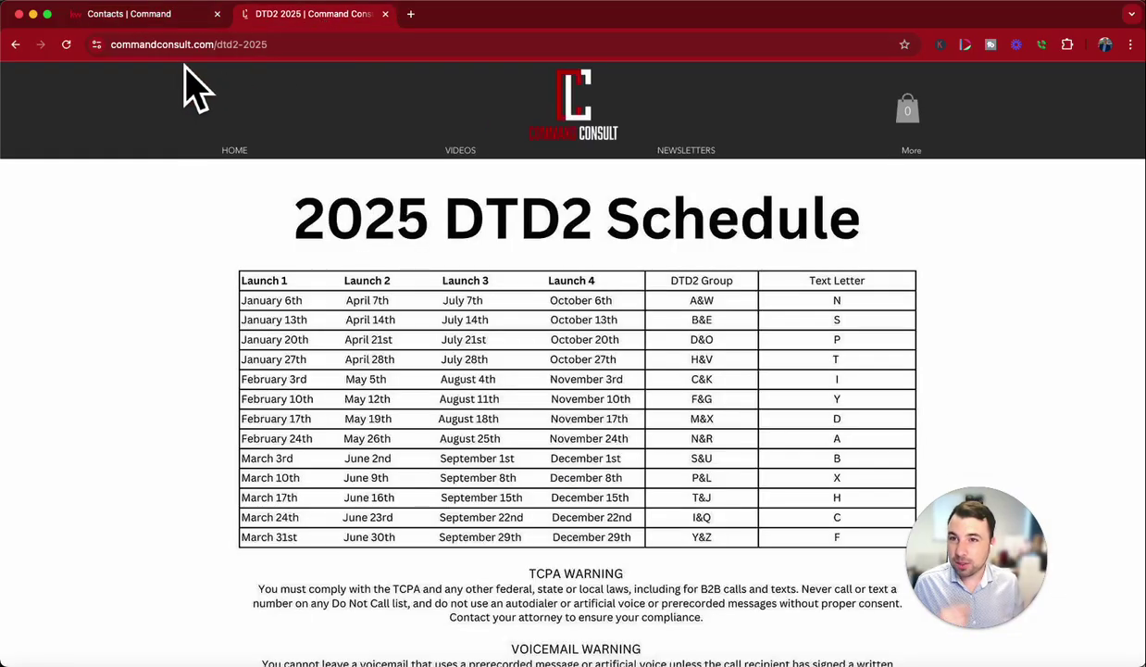